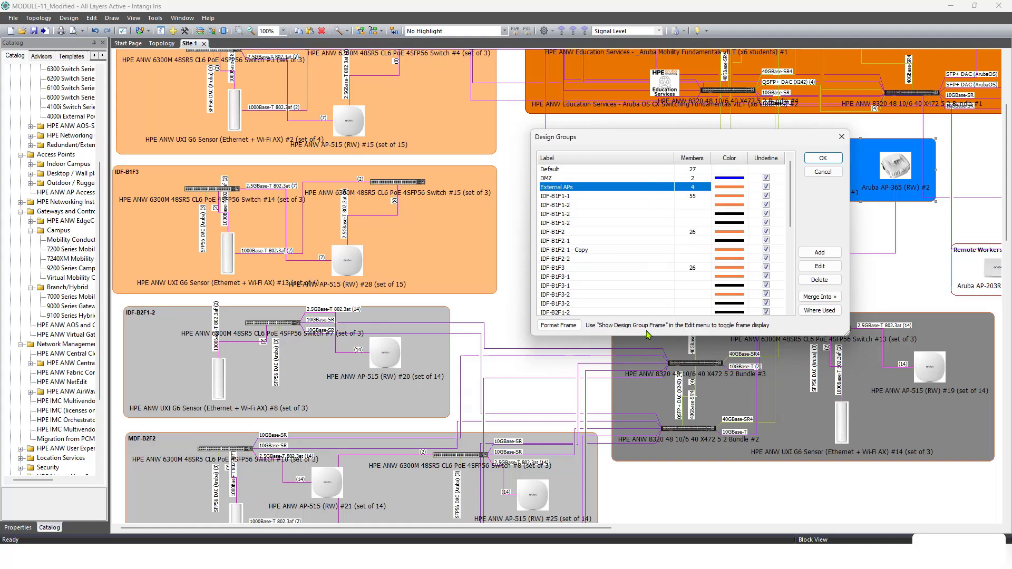
Open the External APs design group's frame properties and examine its label display and font options.
click(820, 266)
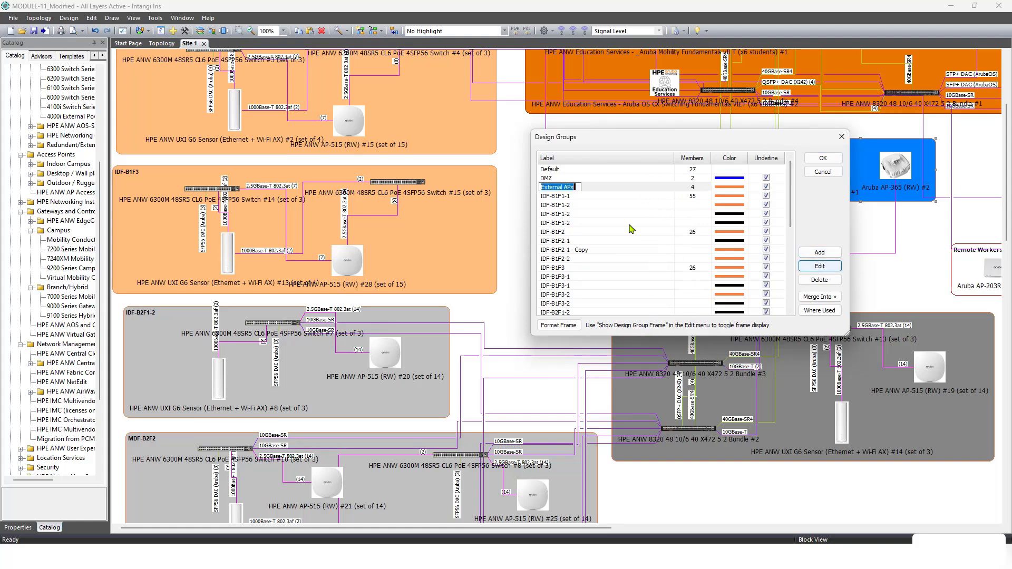
click(634, 191)
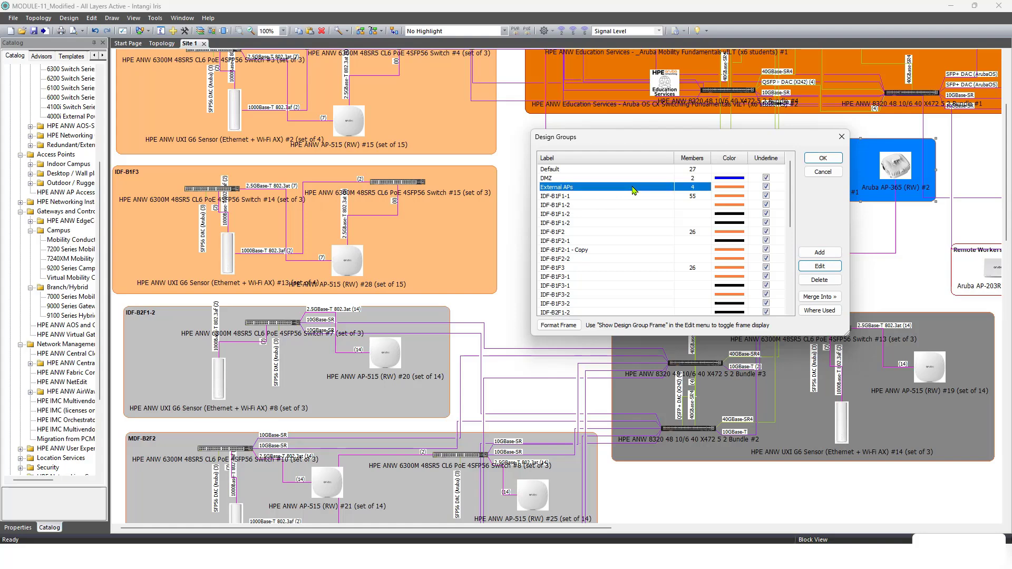
double_click(634, 191)
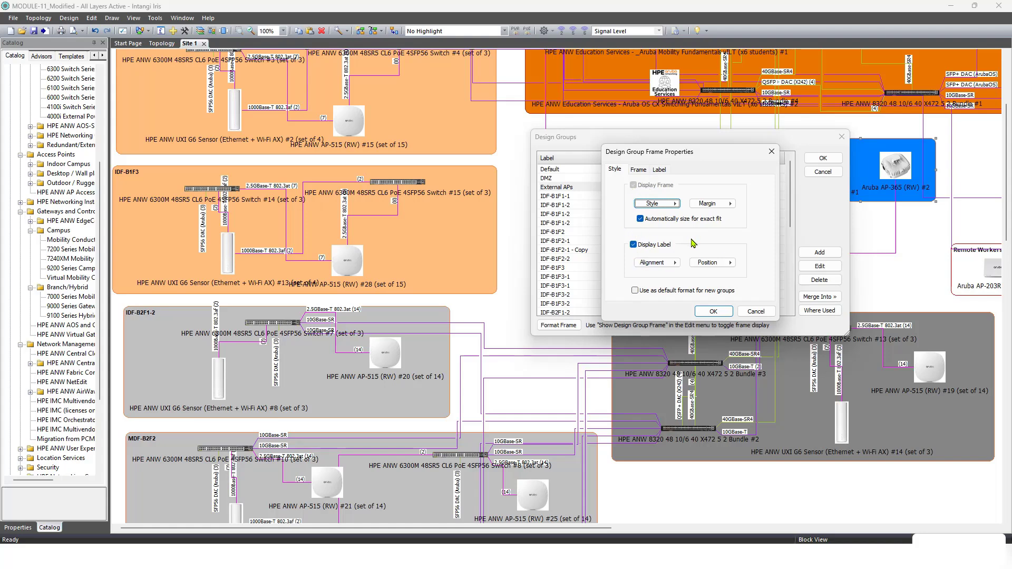
click(662, 249)
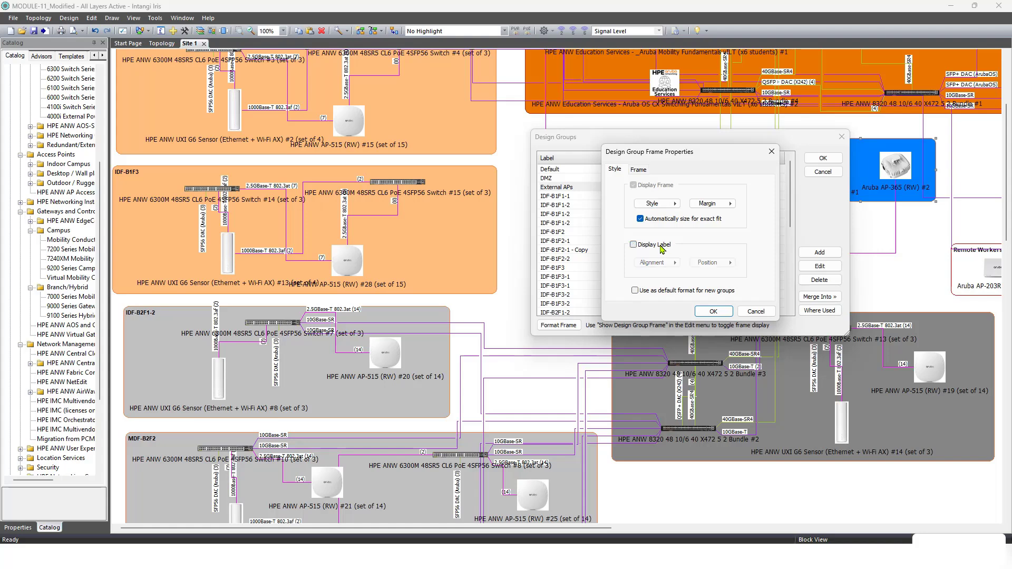
click(662, 249)
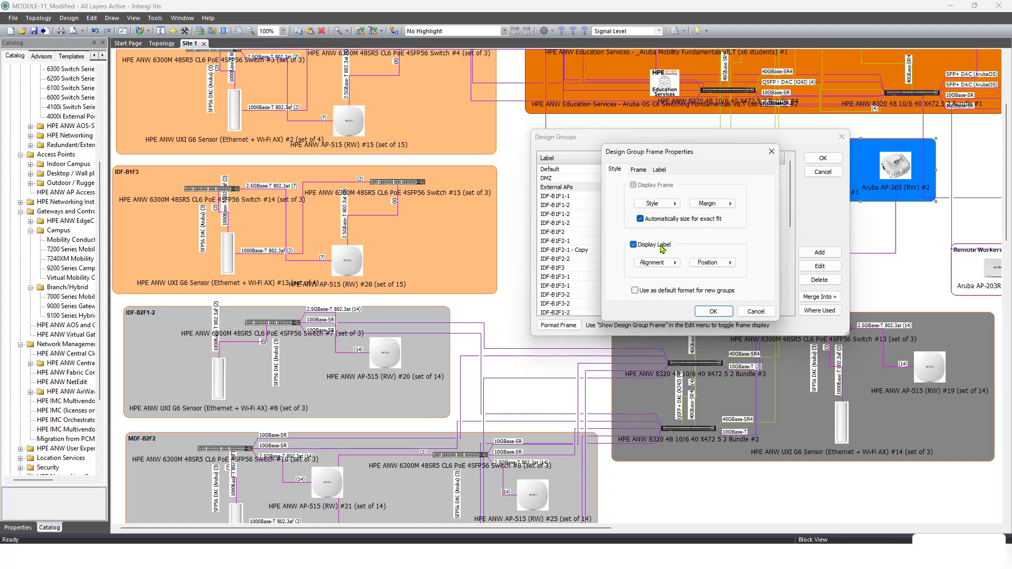
click(659, 170)
click(673, 241)
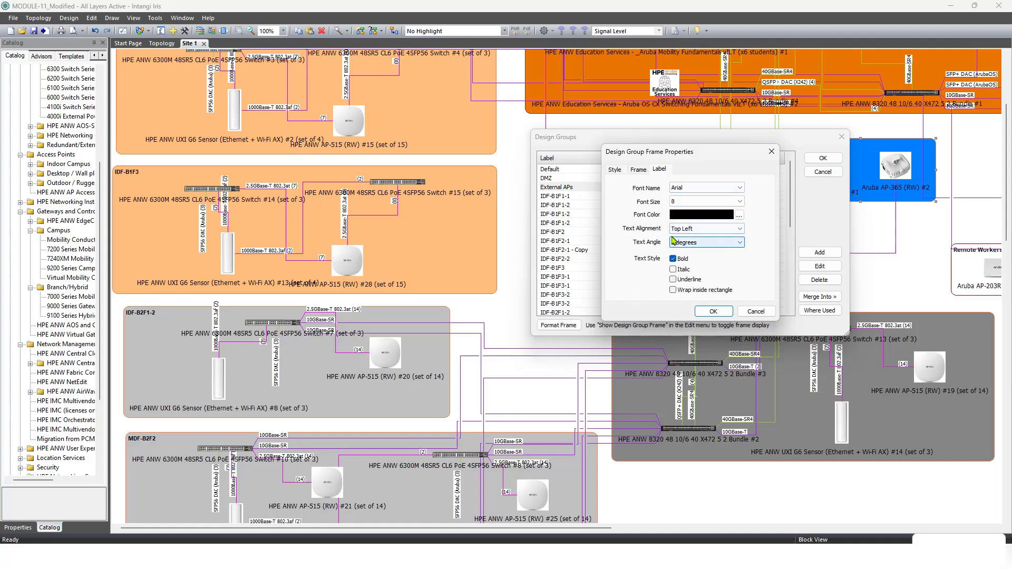
Examine the fill color and line color choices for the External APs frame.
click(638, 170)
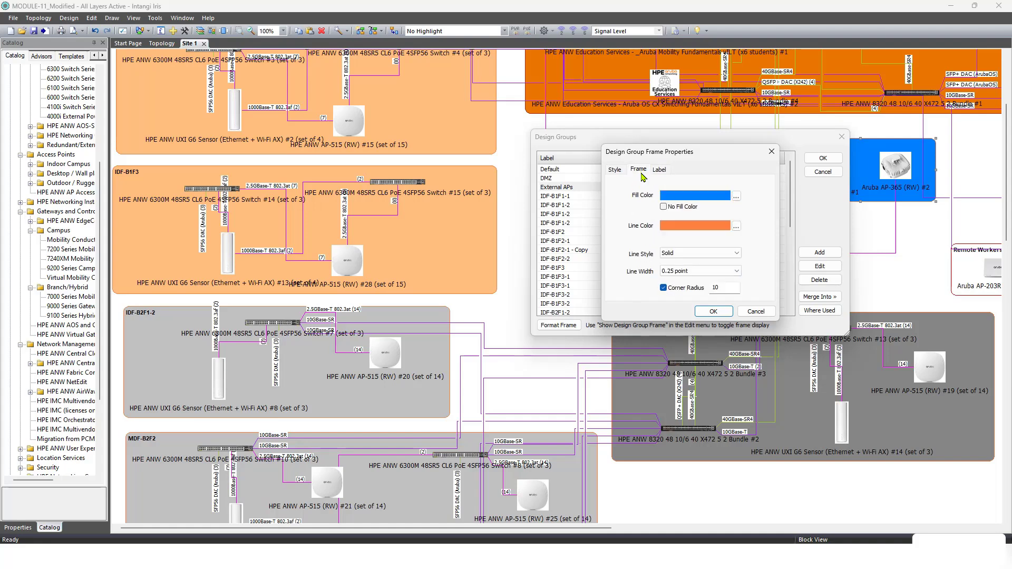
click(702, 196)
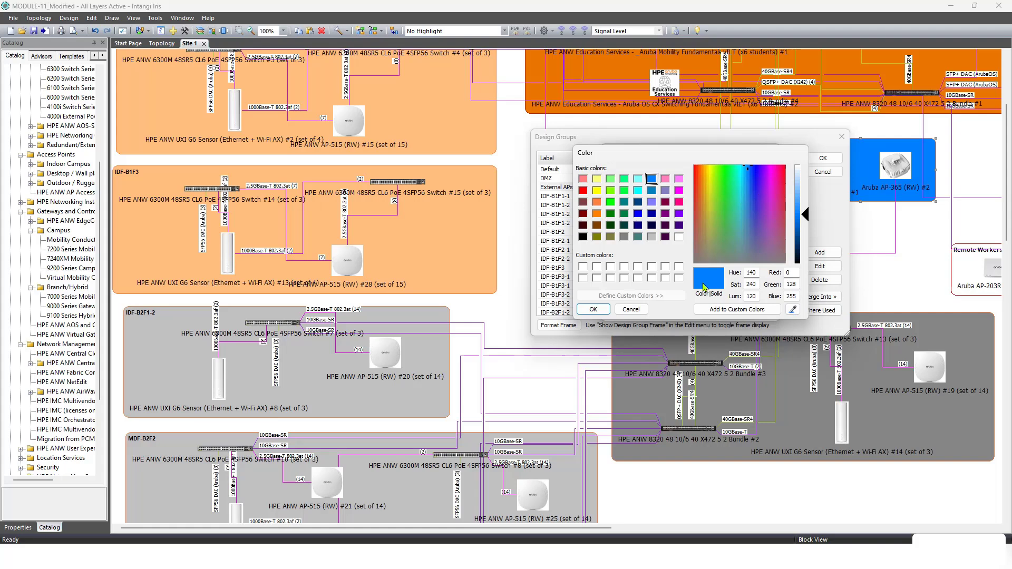
click(640, 311)
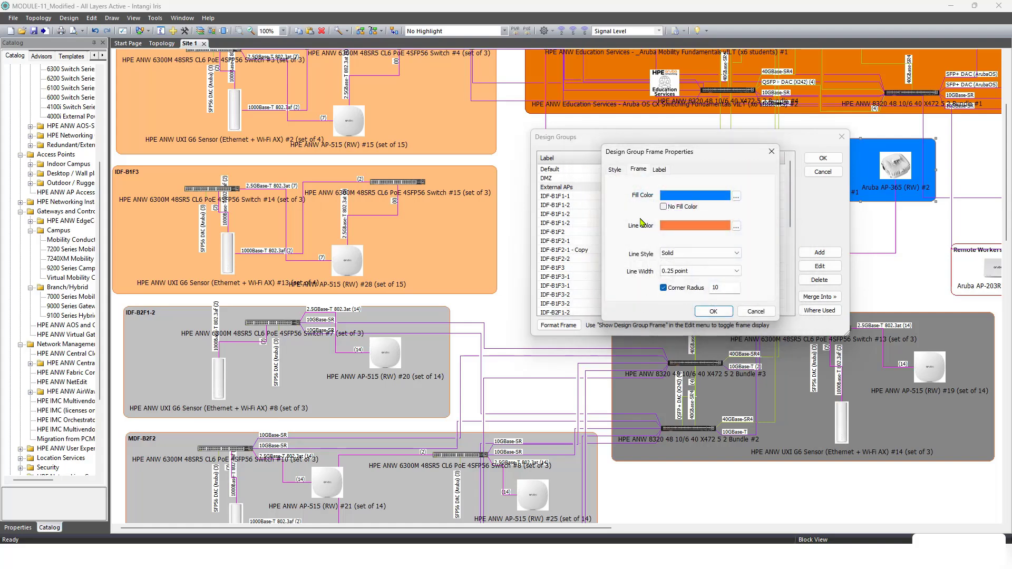
click(715, 227)
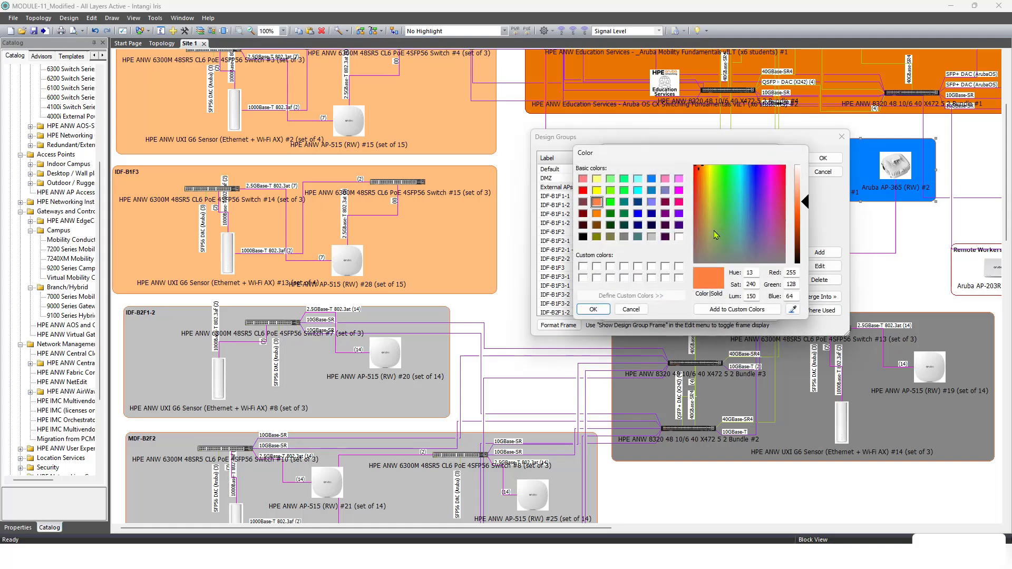
click(630, 309)
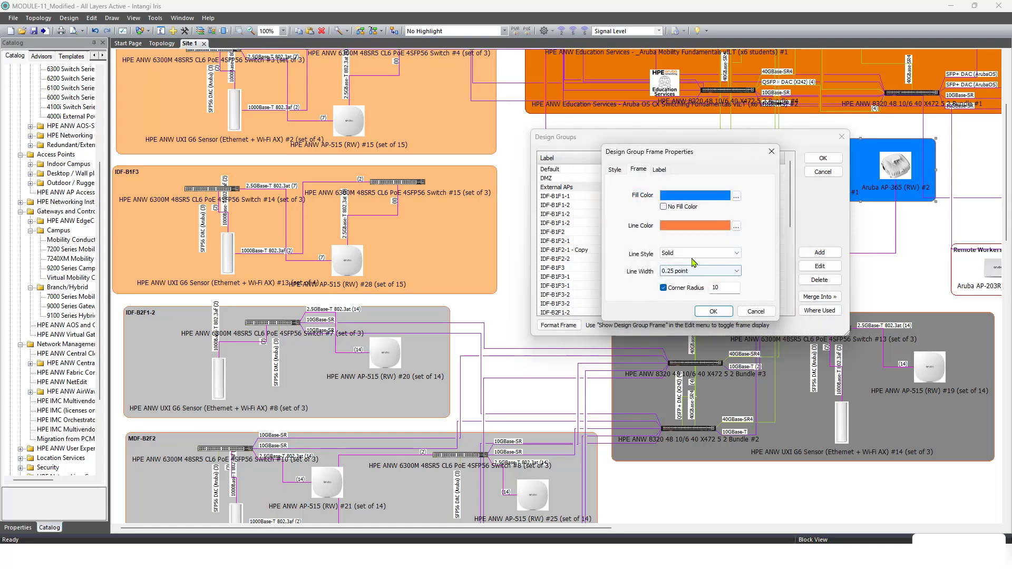
Examine the line style, line width and corner radius options for the External APs frame.
click(693, 255)
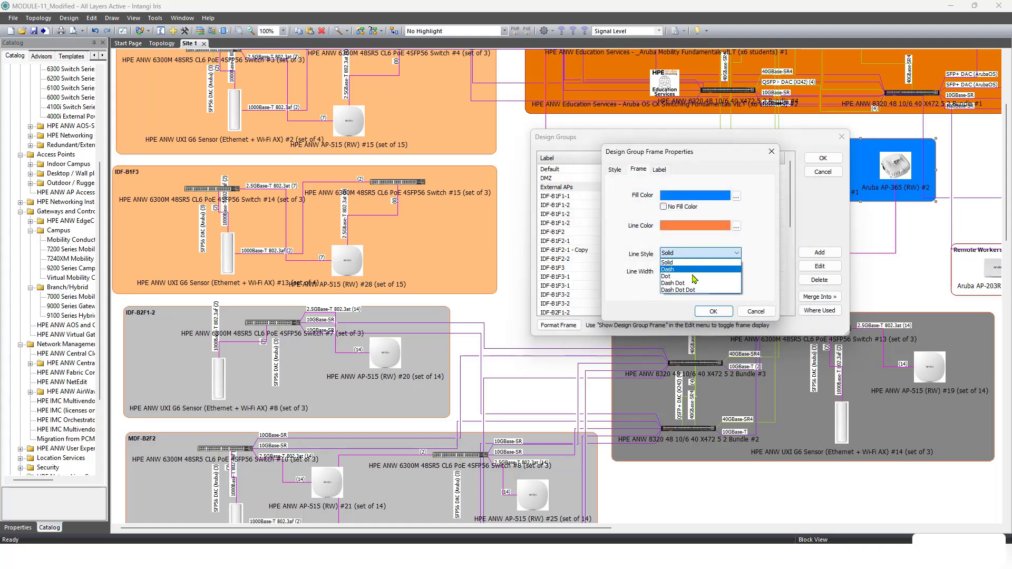
click(637, 246)
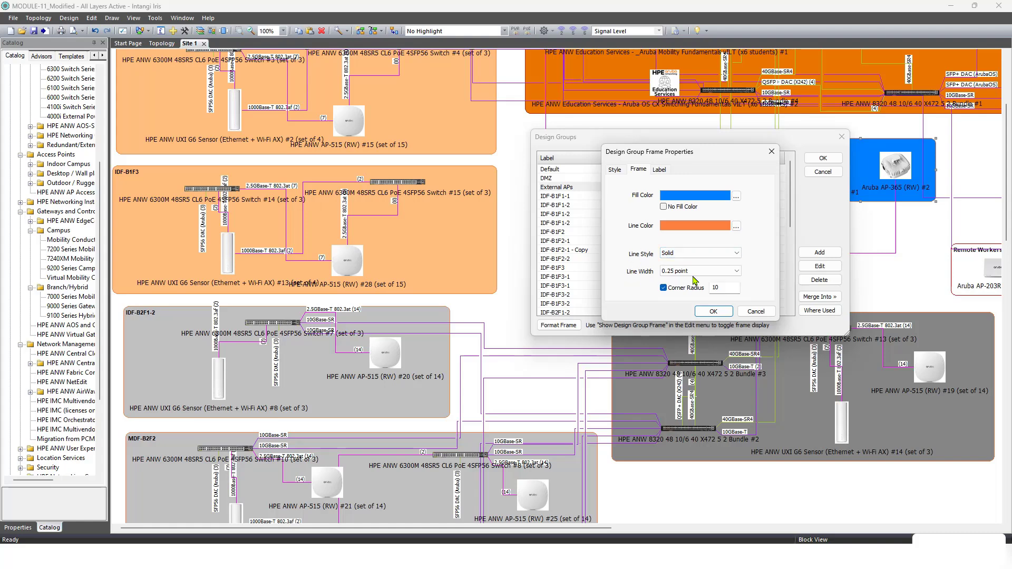
click(734, 271)
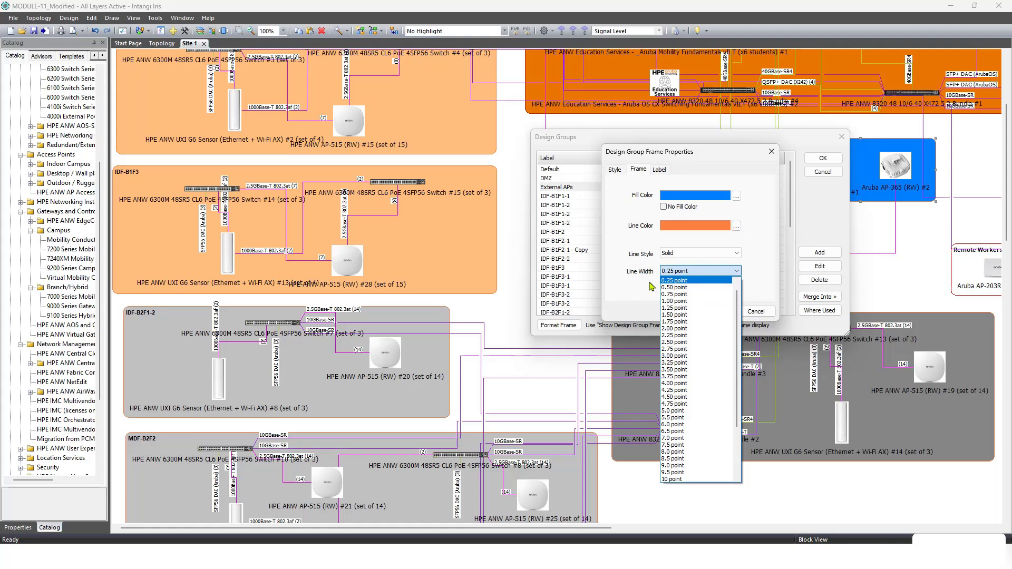
click(636, 298)
click(664, 289)
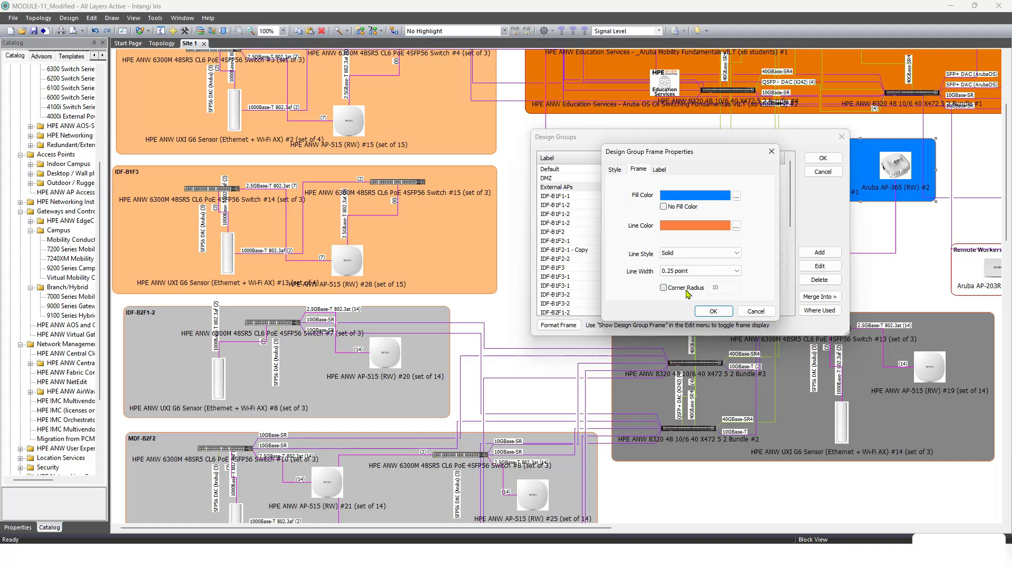
click(677, 291)
click(663, 289)
click(664, 288)
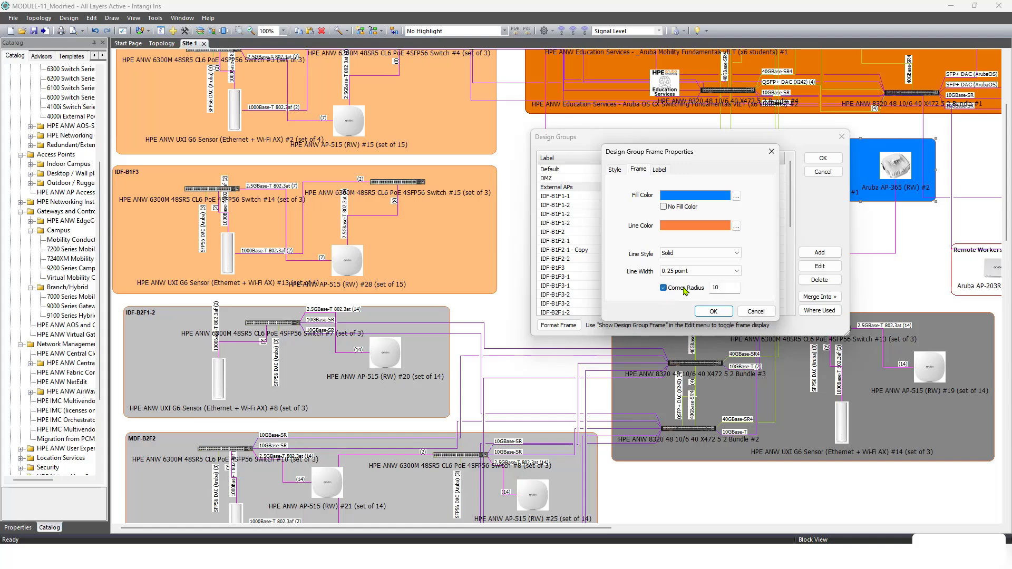
Make the External APs frame format the default for new groups and apply the design group changes.
click(615, 169)
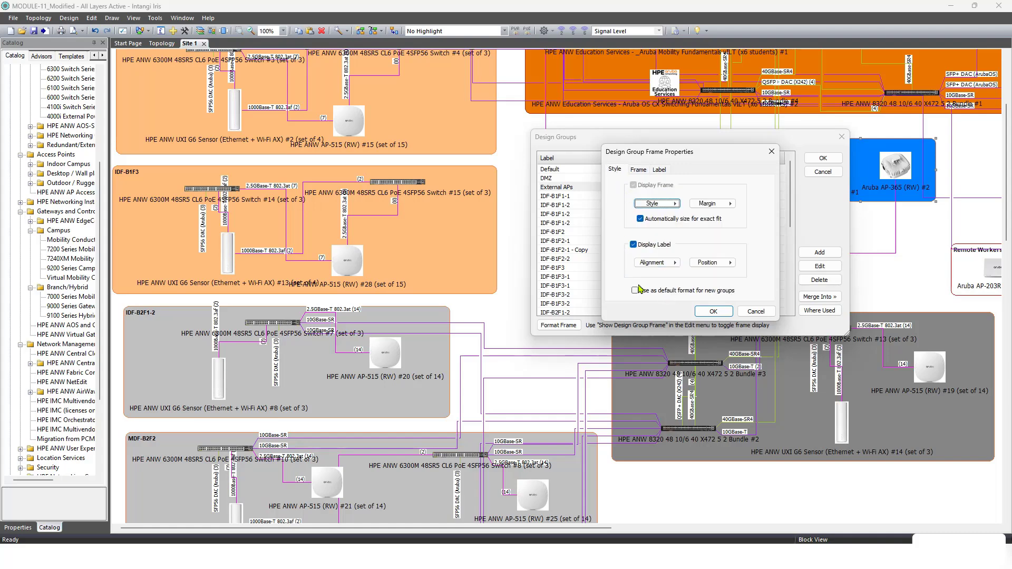
click(685, 291)
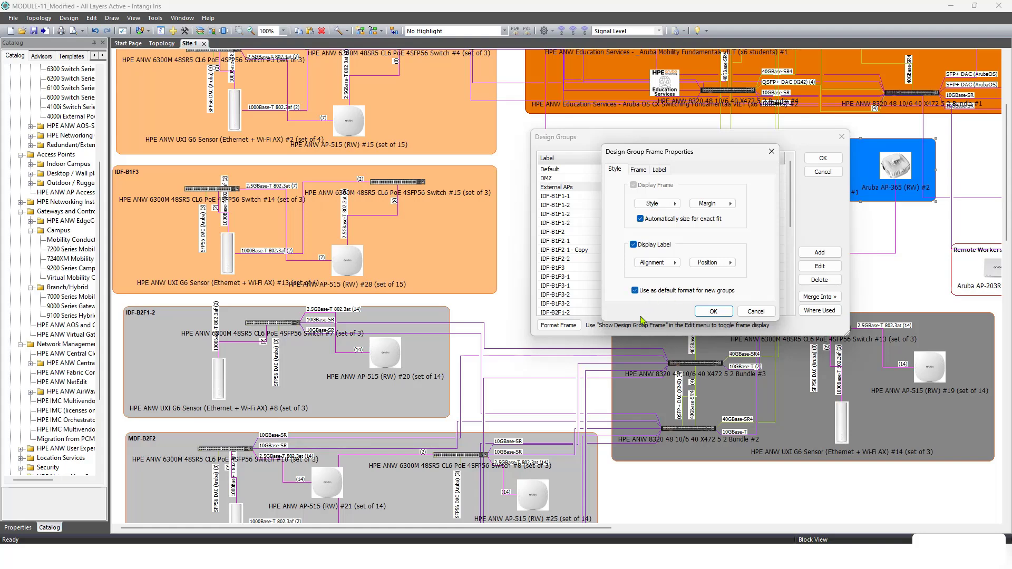
click(713, 311)
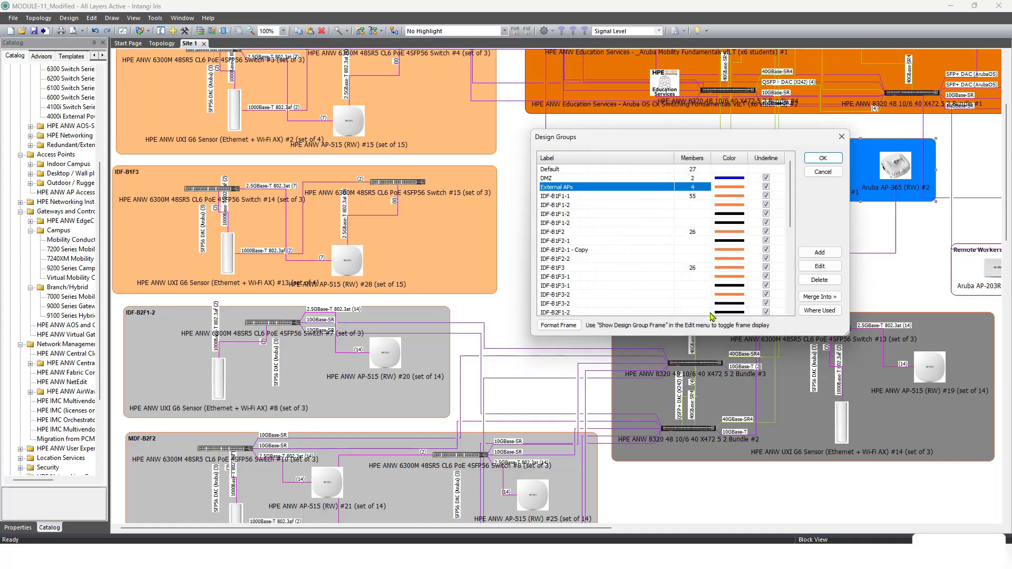
click(823, 159)
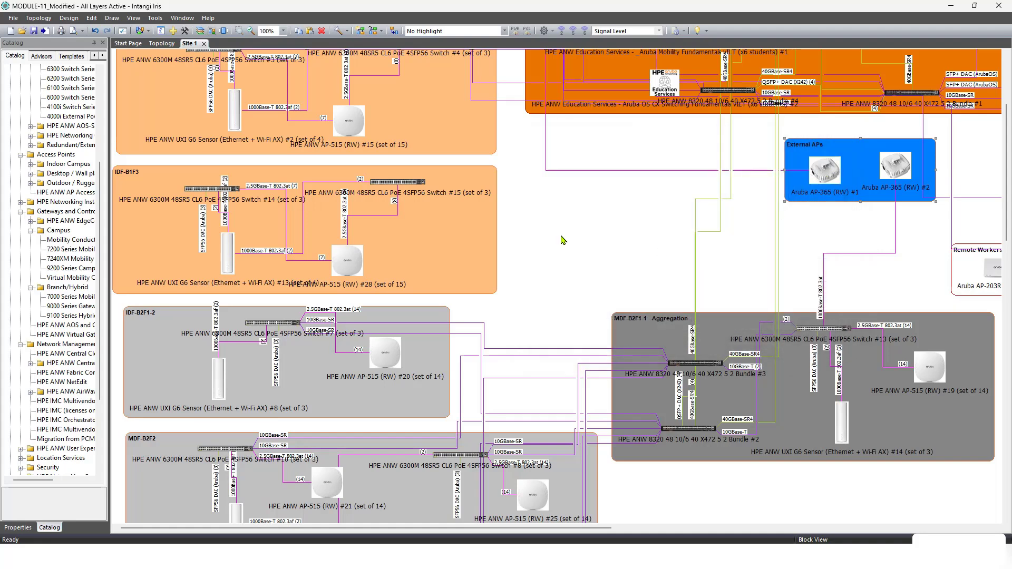
Create a design group frame labeled "test" in the empty area between IDF-B1F3 and External APs, and move it slightly toward External APs.
right_click(577, 209)
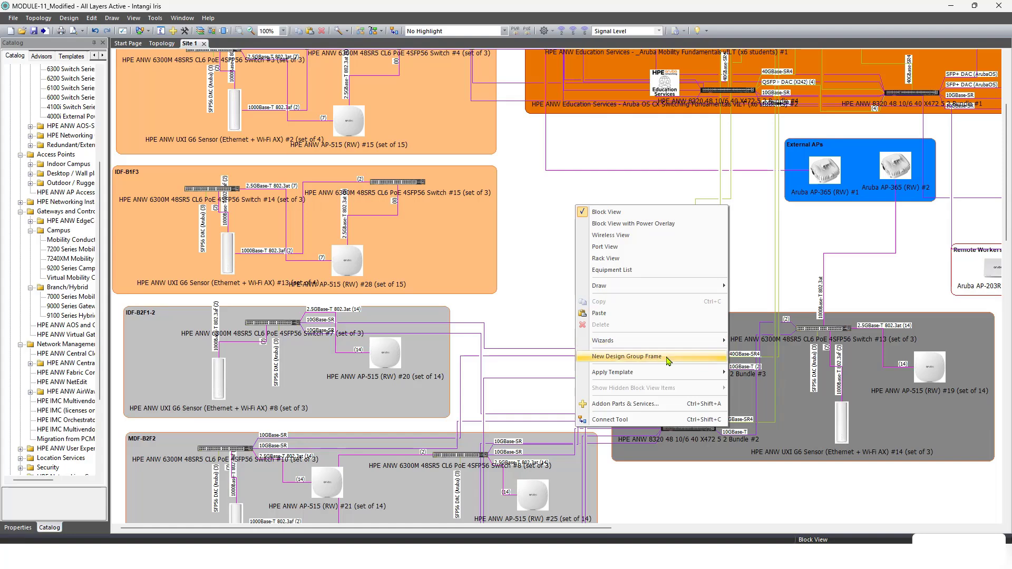
click(622, 356)
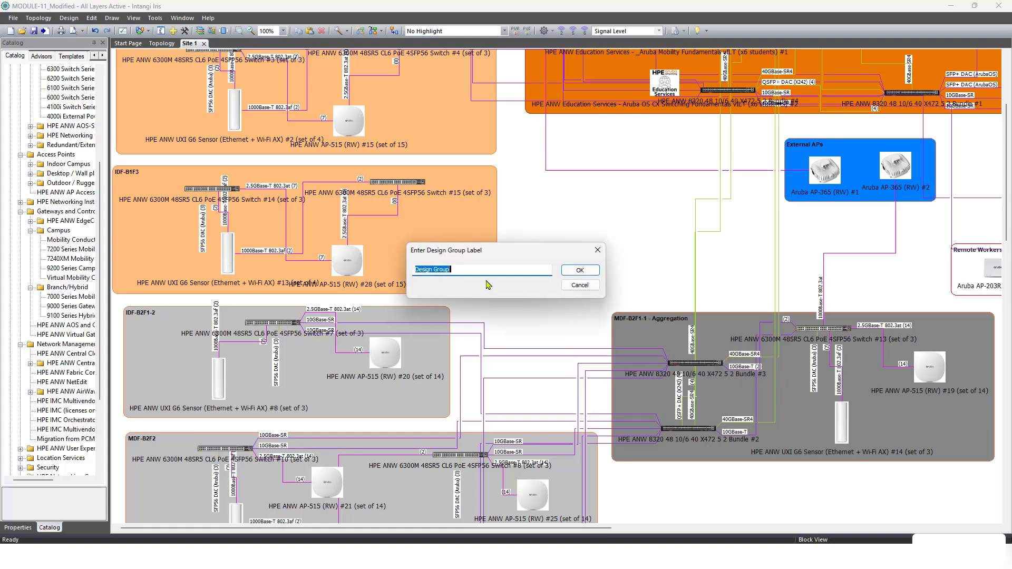
text(test)
key(Return)
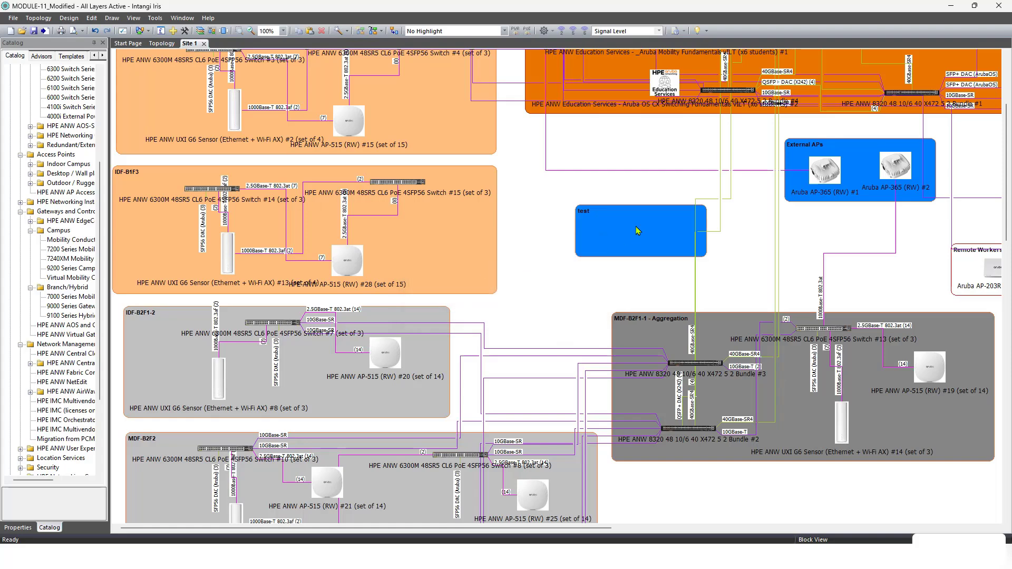
drag(630, 225, 835, 190)
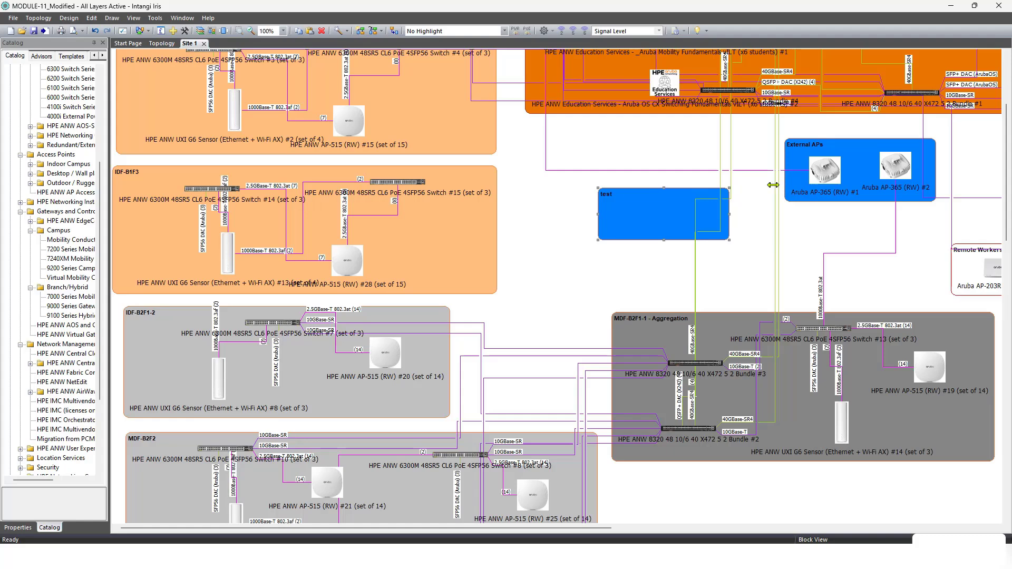
Open the test group's frame properties and examine the label position and No Fill Color options.
double_click(652, 228)
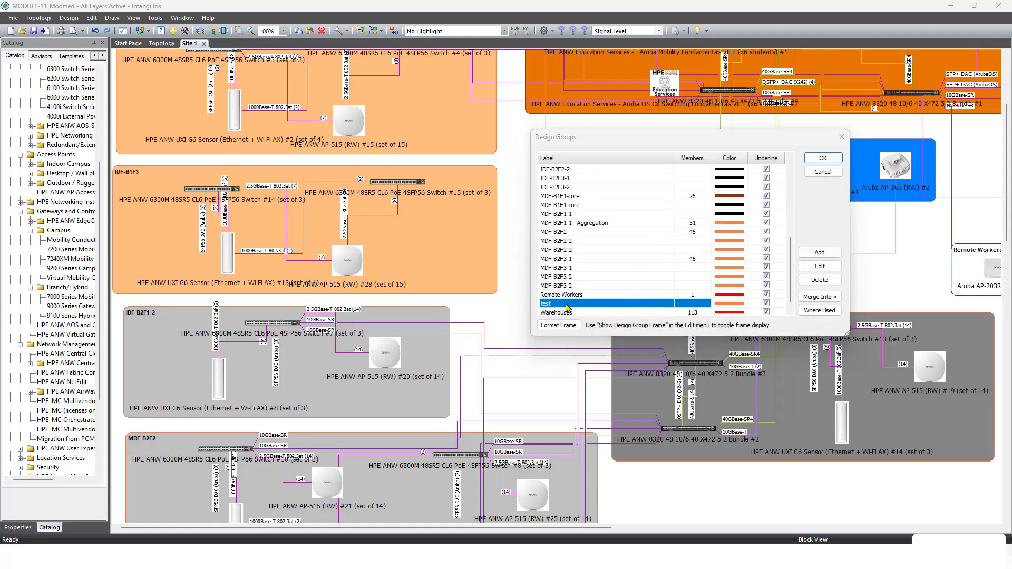
click(558, 325)
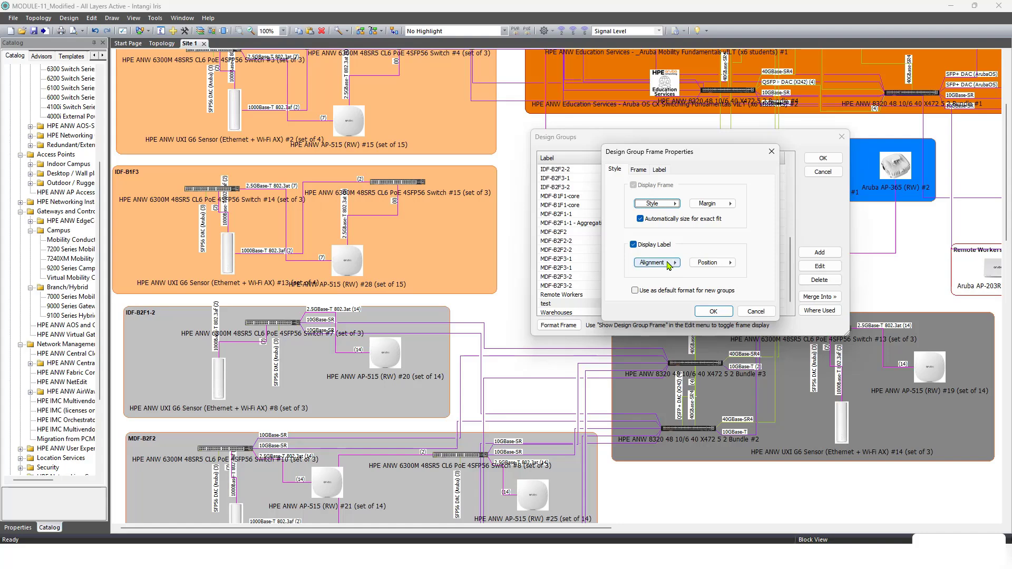
click(711, 262)
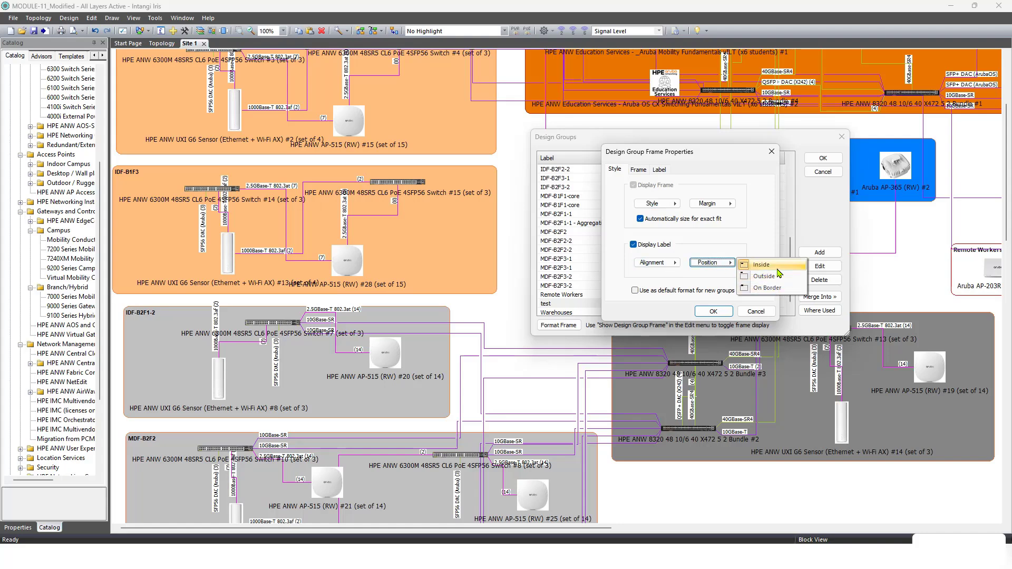
click(760, 227)
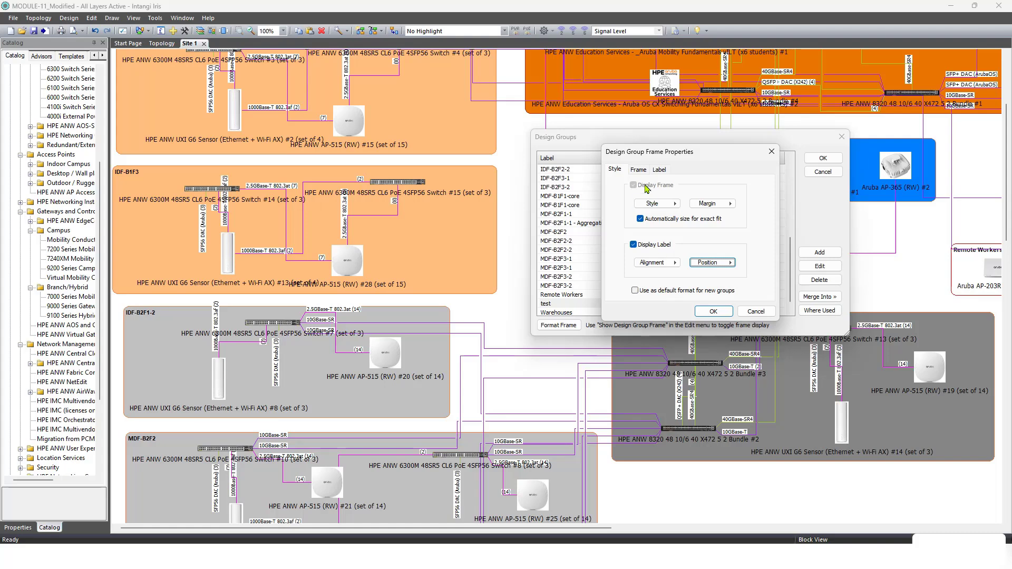
click(639, 170)
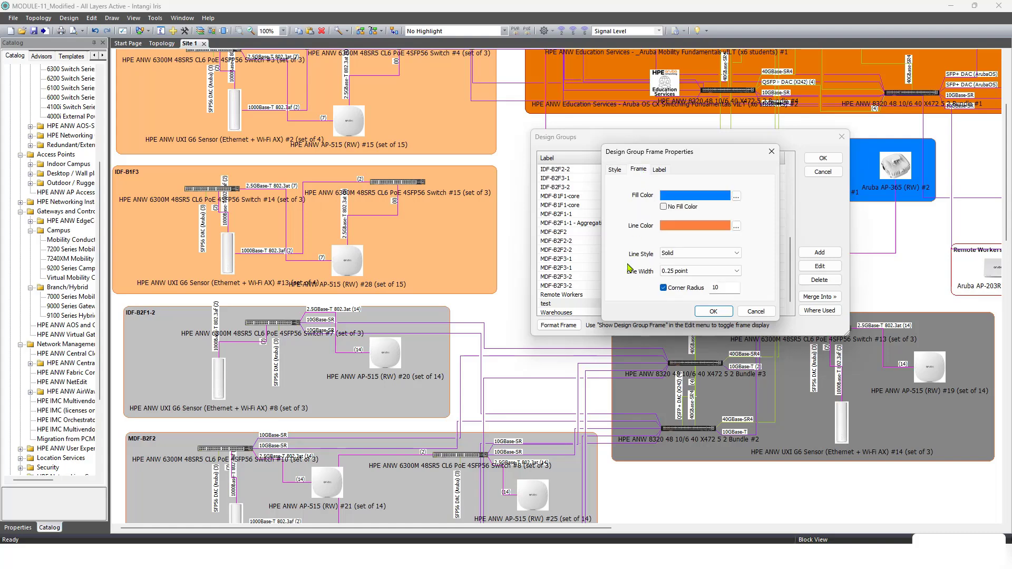
click(664, 208)
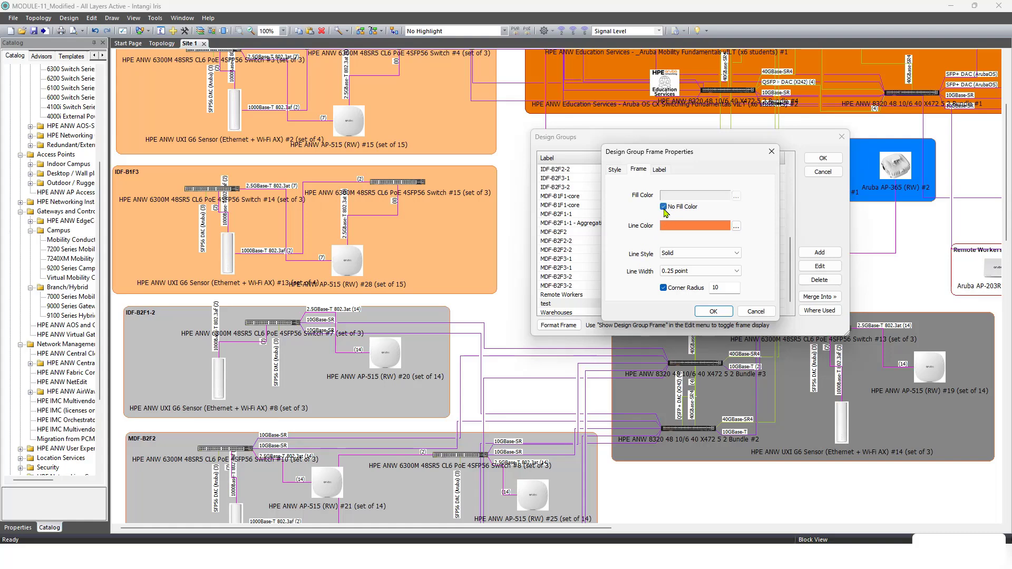
click(664, 207)
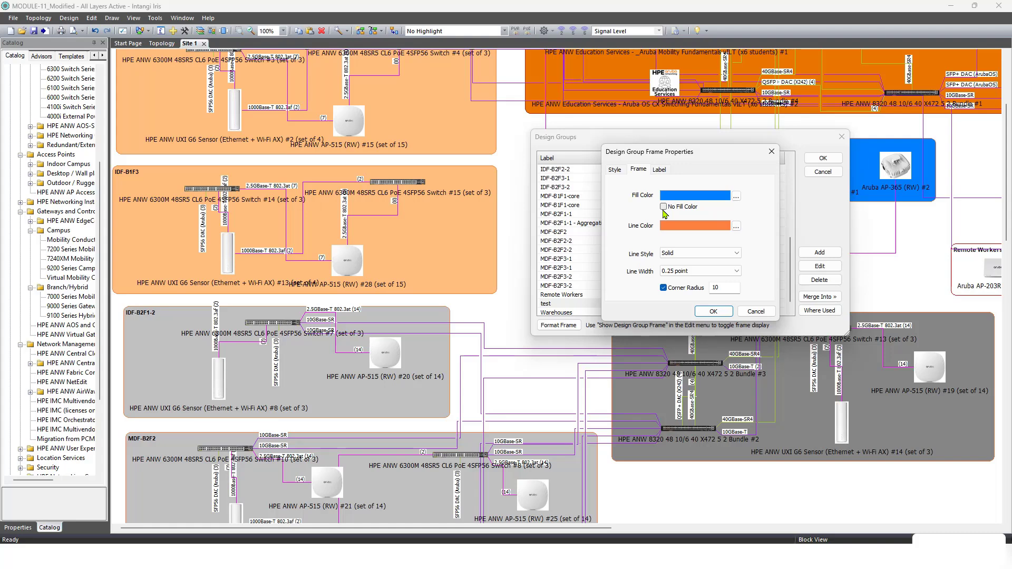
Examine the style, margin and automatic sizing options for the test group's frame, and close its frame properties.
click(616, 172)
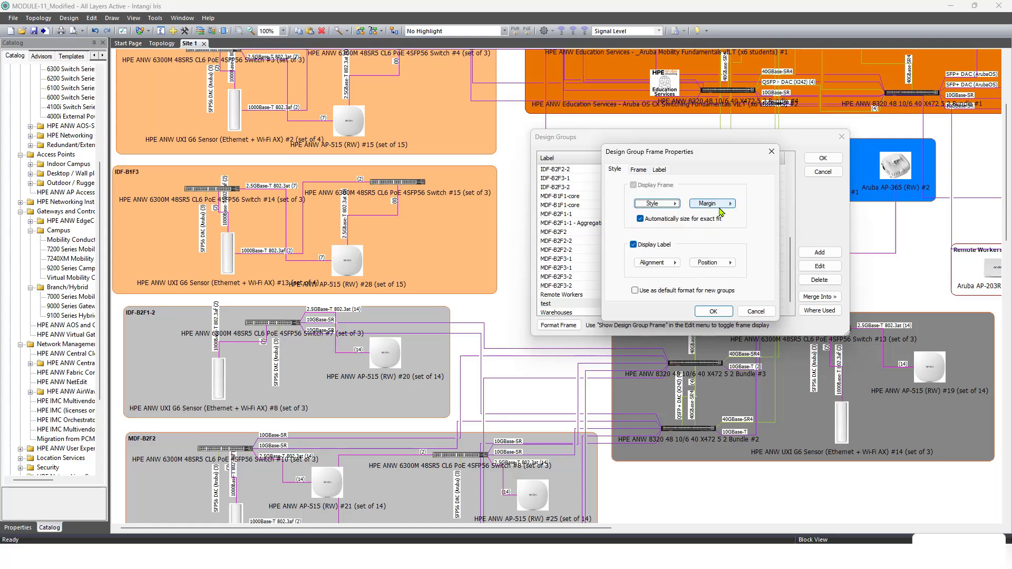
click(662, 205)
click(662, 206)
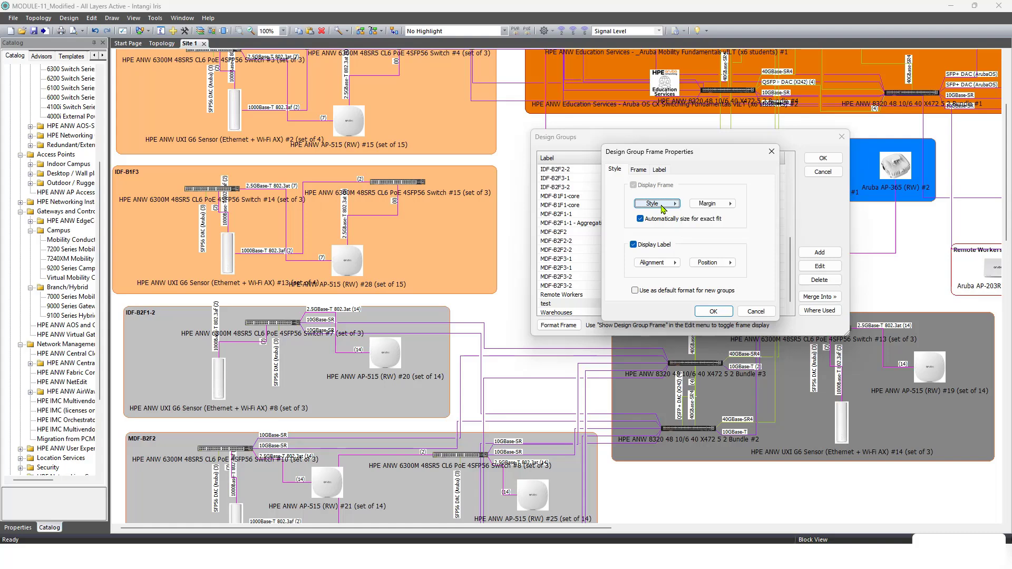
click(715, 204)
click(716, 206)
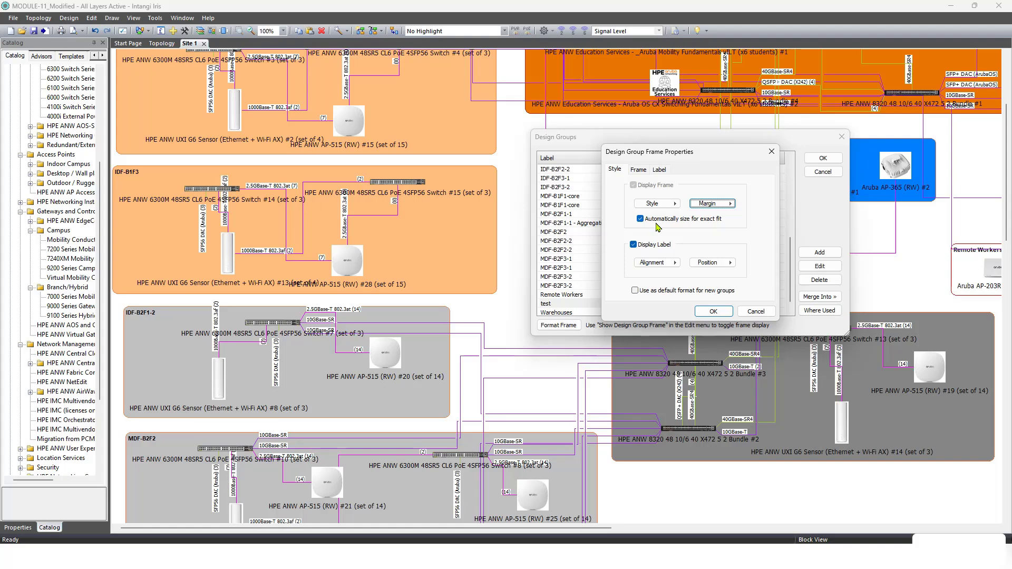
click(699, 221)
click(670, 220)
click(725, 312)
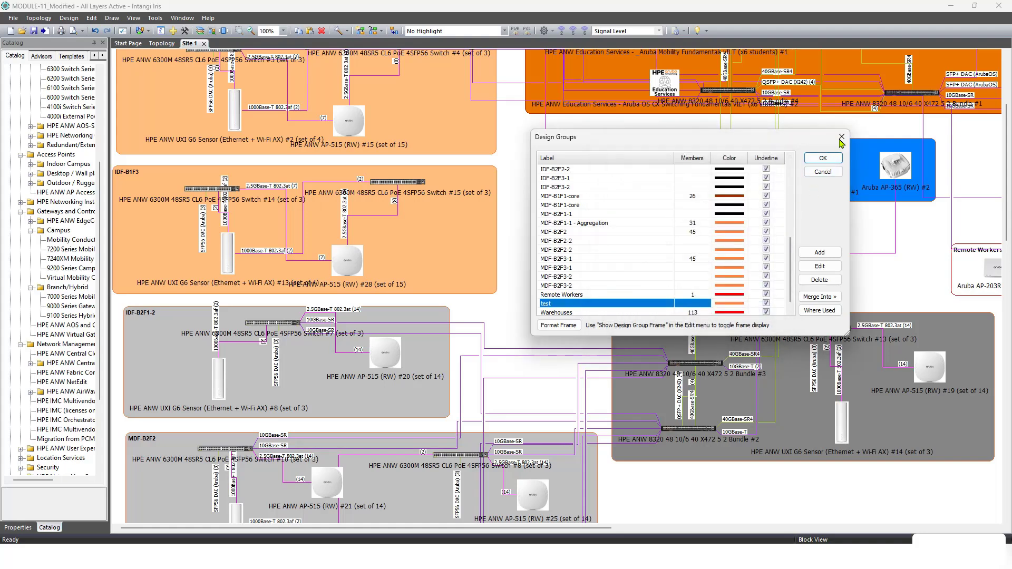
Turn off automatic exact-fit sizing for the External APs frame and move Aruba AP-365 (RW) #1 slightly away from AP-365 (RW) #2.
click(822, 158)
mouse_move(826, 174)
mouse_down()
mouse_move(730, 160)
mouse_move(752, 333)
mouse_move(793, 189)
mouse_move(773, 245)
mouse_move(825, 172)
mouse_up()
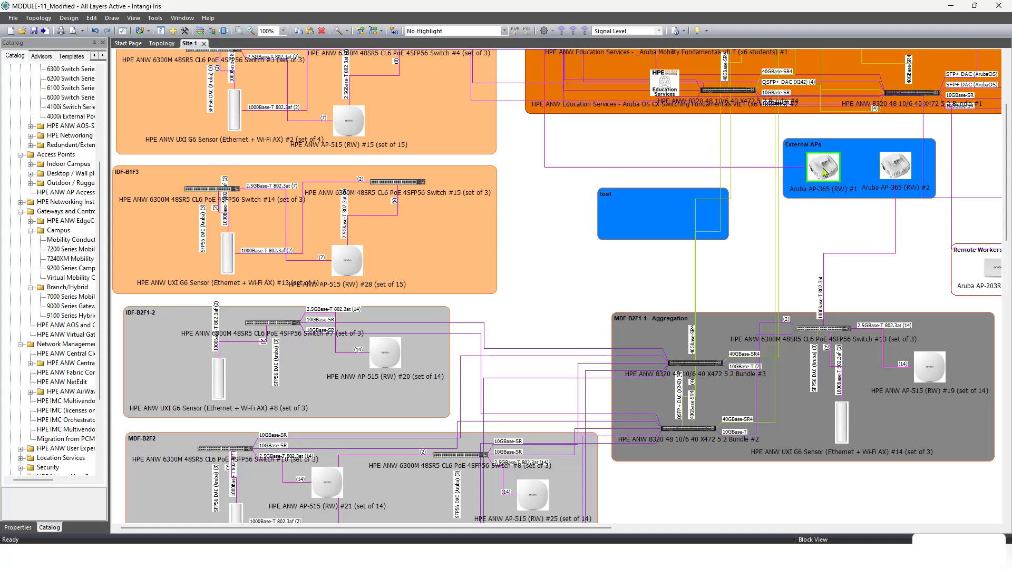
double_click(797, 178)
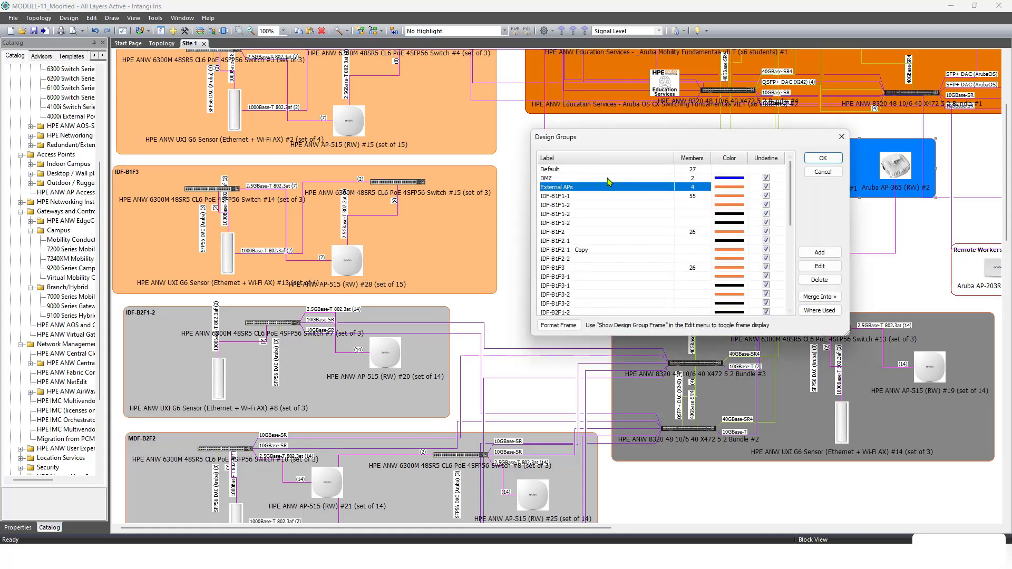
double_click(573, 189)
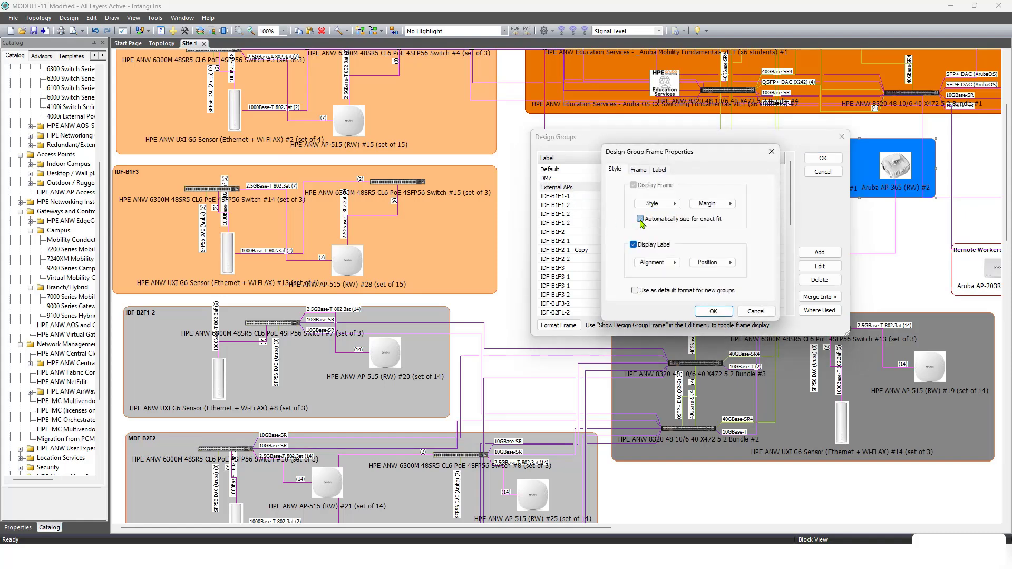
click(713, 311)
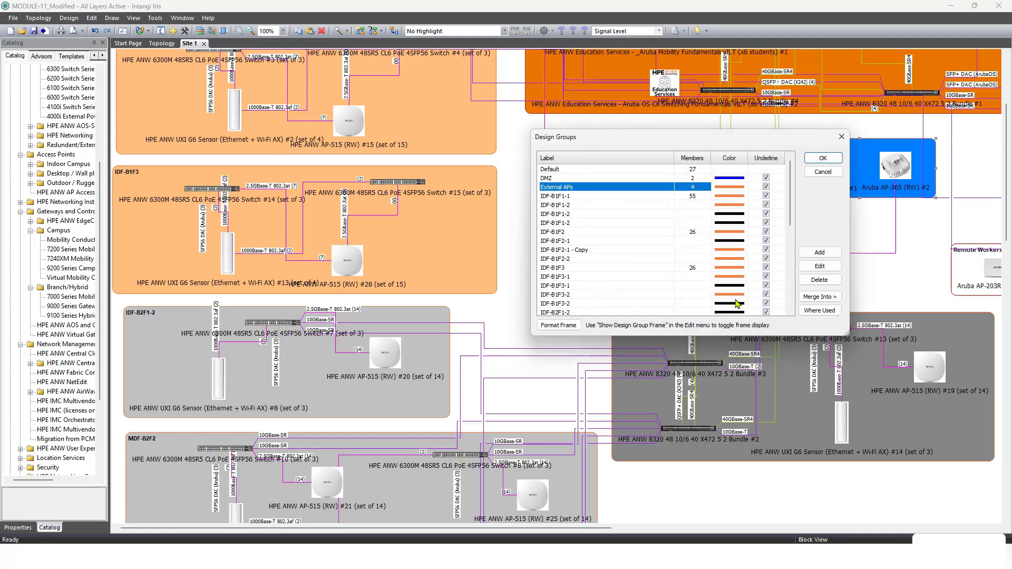
click(823, 158)
drag(819, 174, 791, 170)
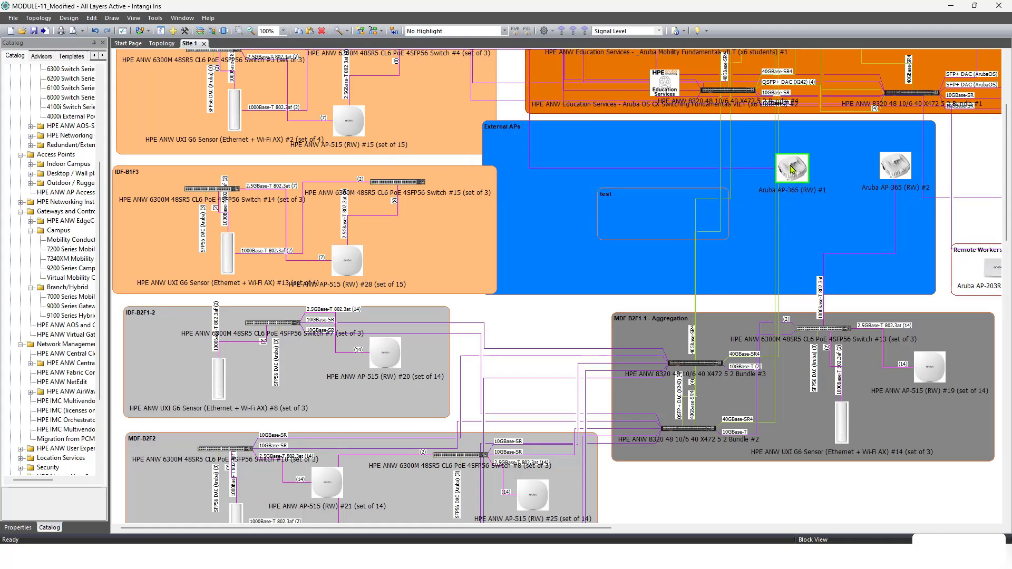
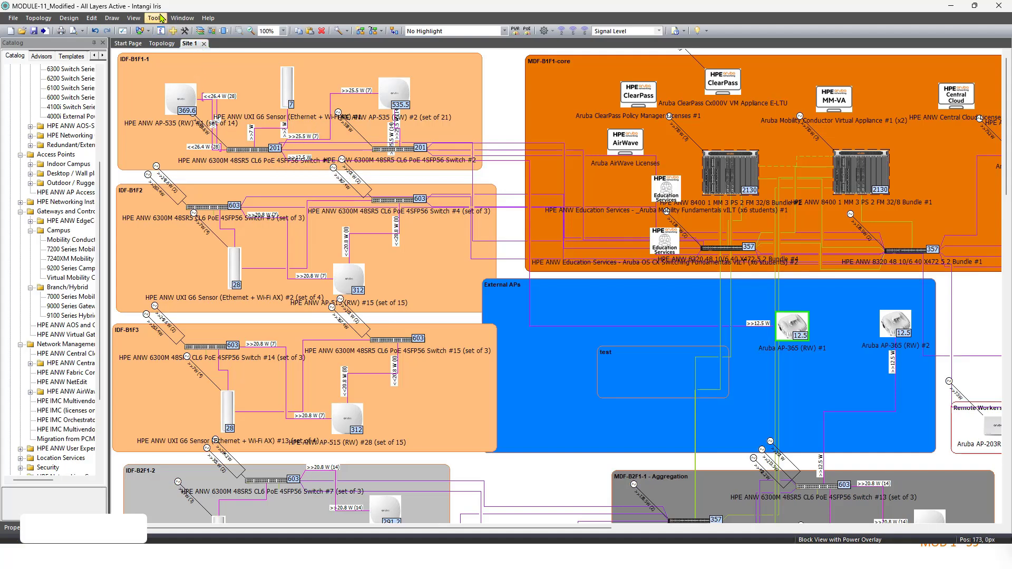
Switch the site to Wireless View to examine access point signal levels, and toggle the third radio band's coverage.
click(134, 18)
mouse_move(165, 35)
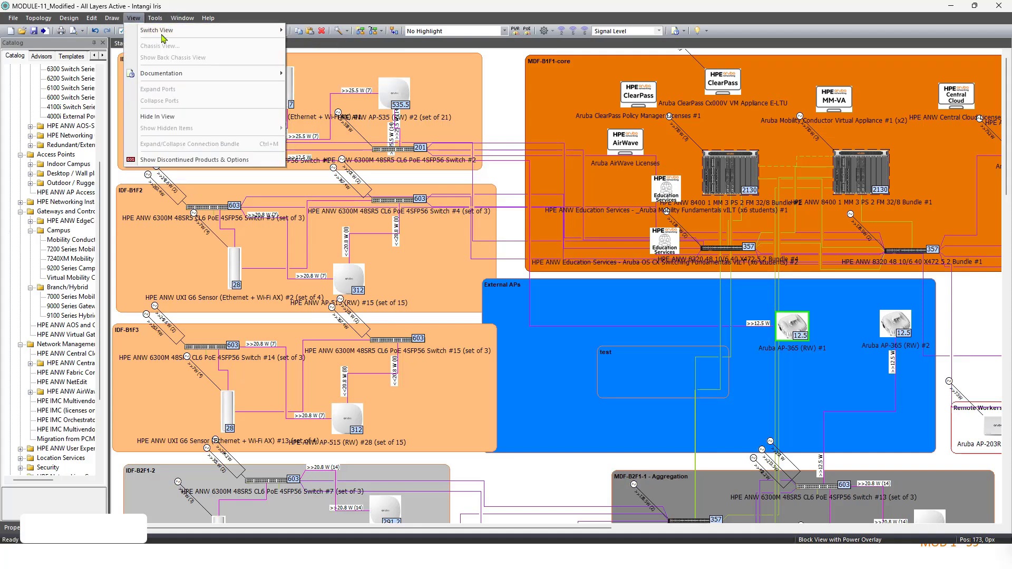
mouse_move(265, 33)
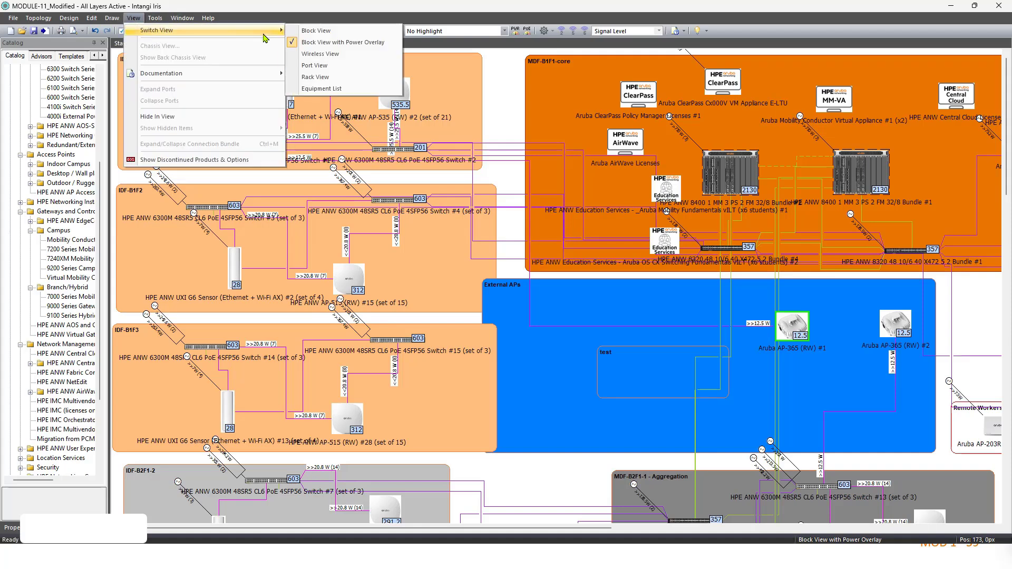
click(335, 57)
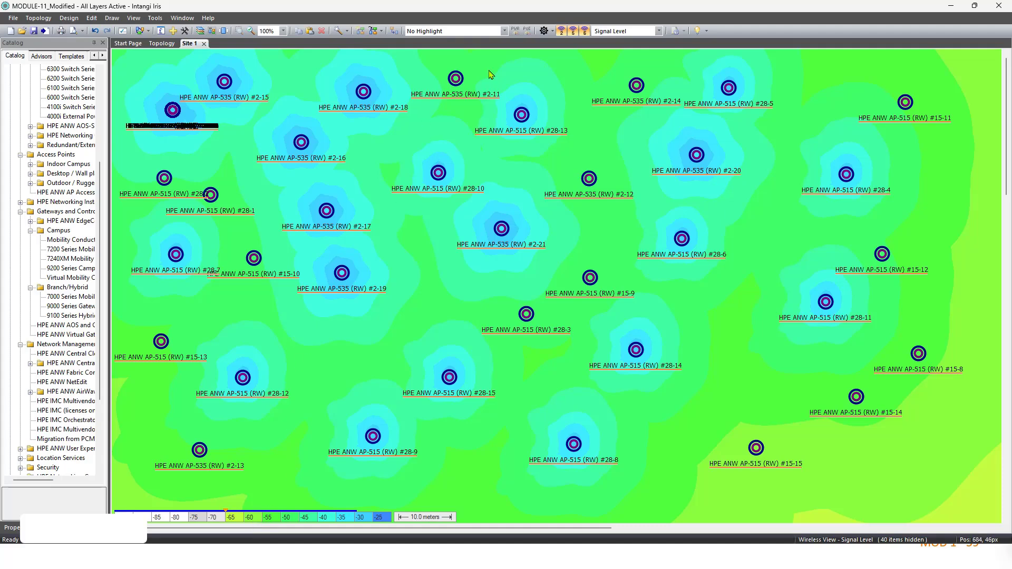
click(583, 31)
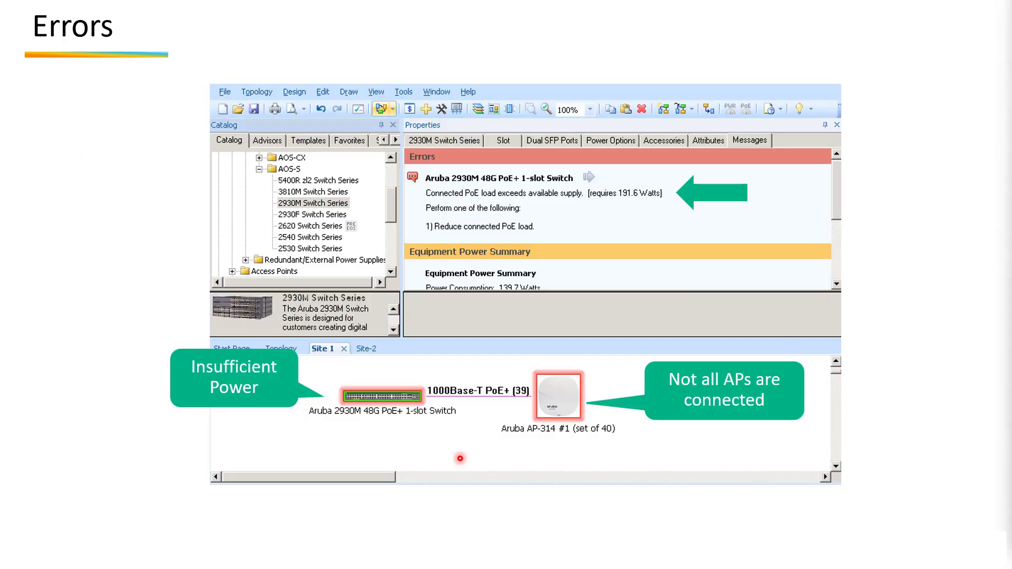
key(Right)
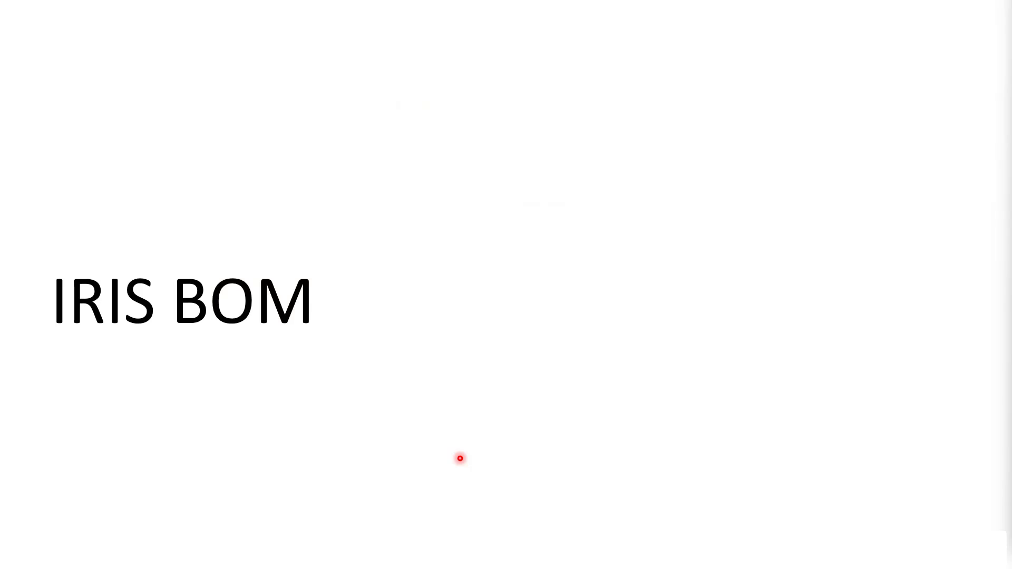
key(Right)
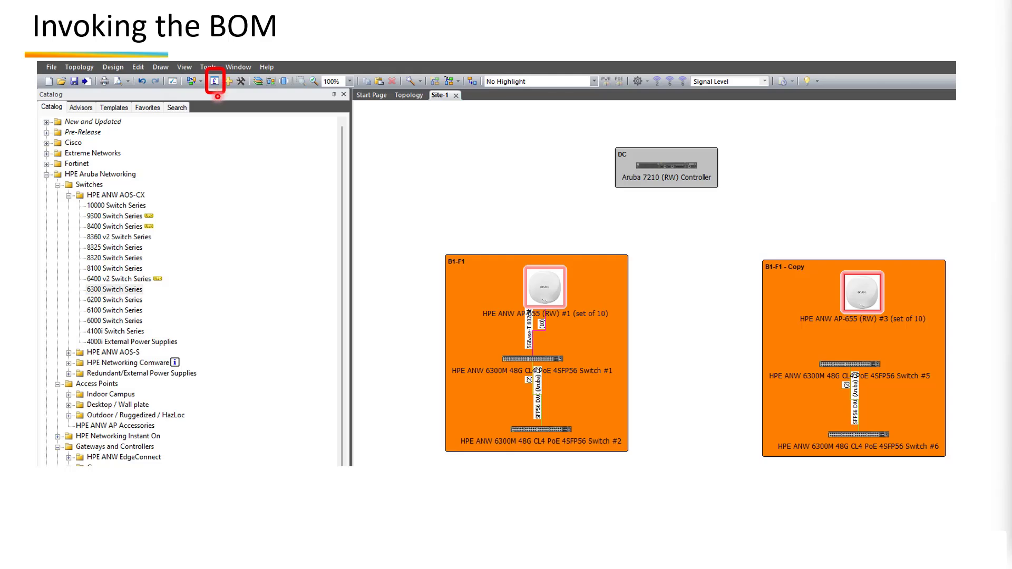
key(Right)
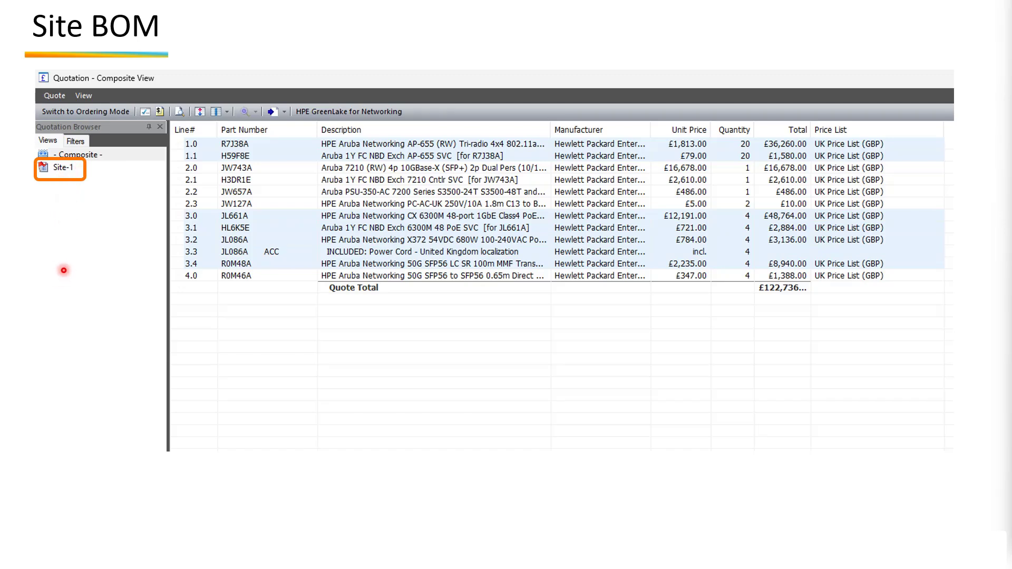
key(Right)
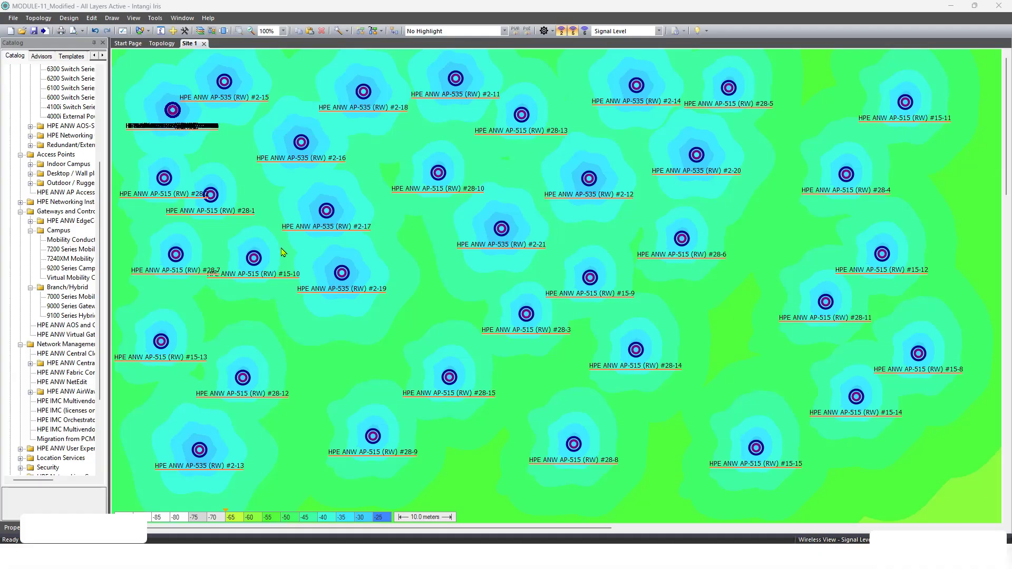
Switch the site from Wireless View back to Block View.
click(134, 18)
mouse_move(217, 37)
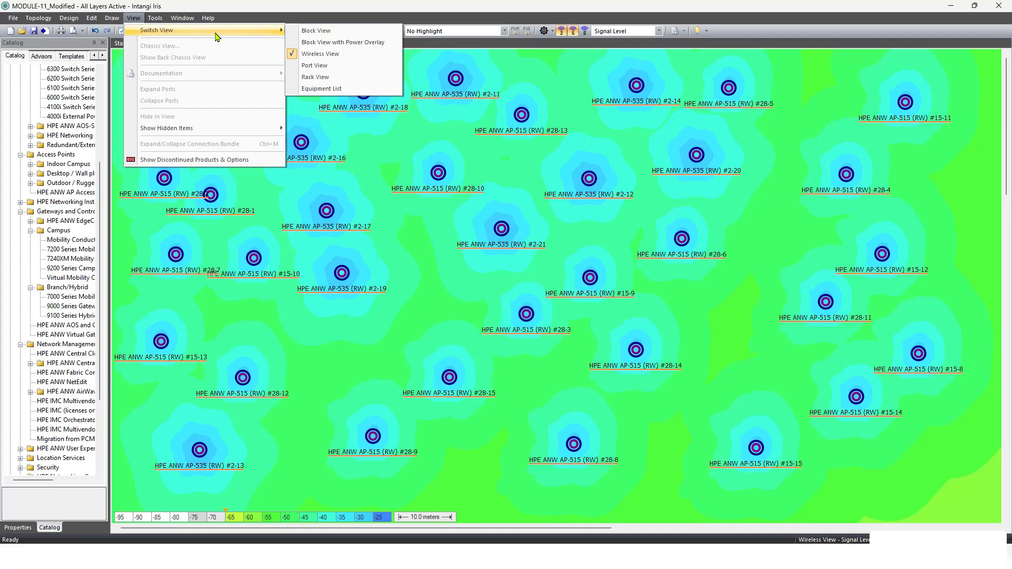
click(321, 30)
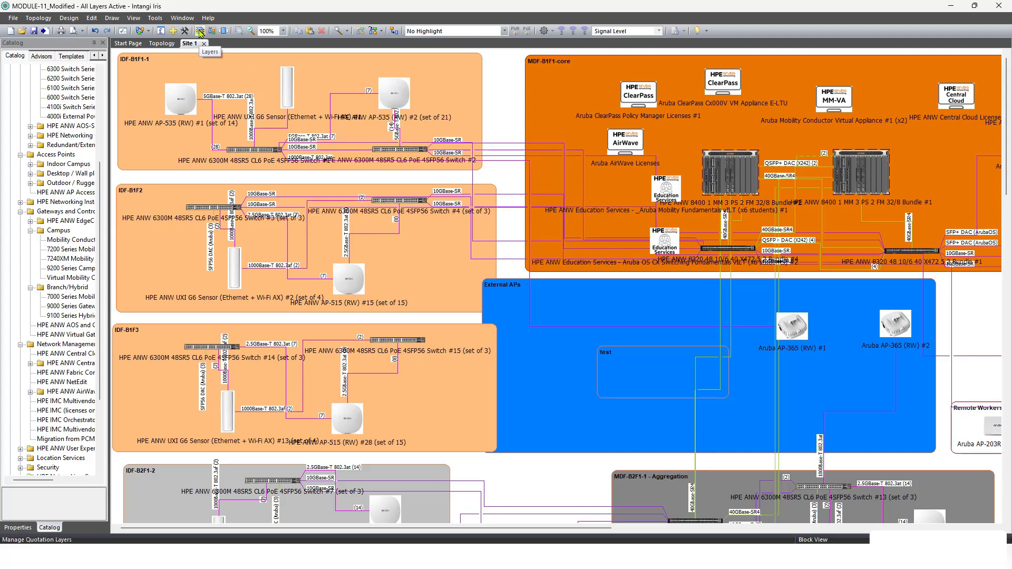
Examine the Default and B1F1 layers in the quotation layers list, and close it without changes.
click(200, 33)
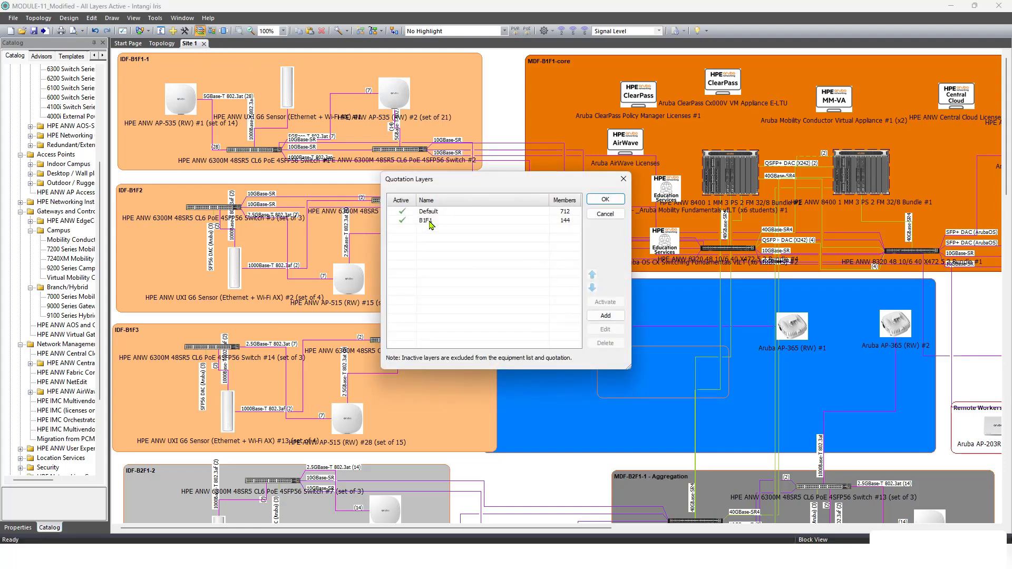
click(431, 225)
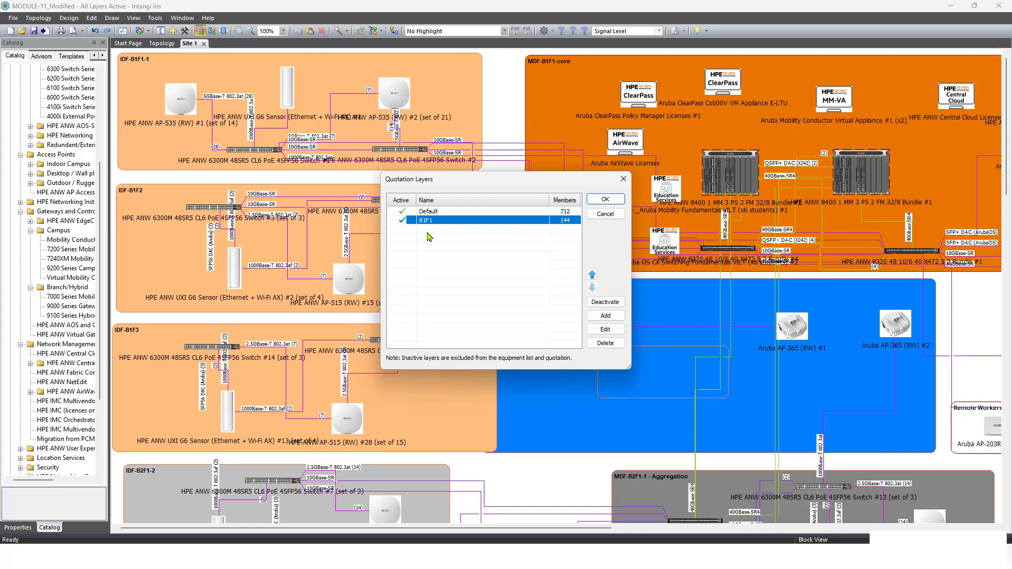
click(601, 216)
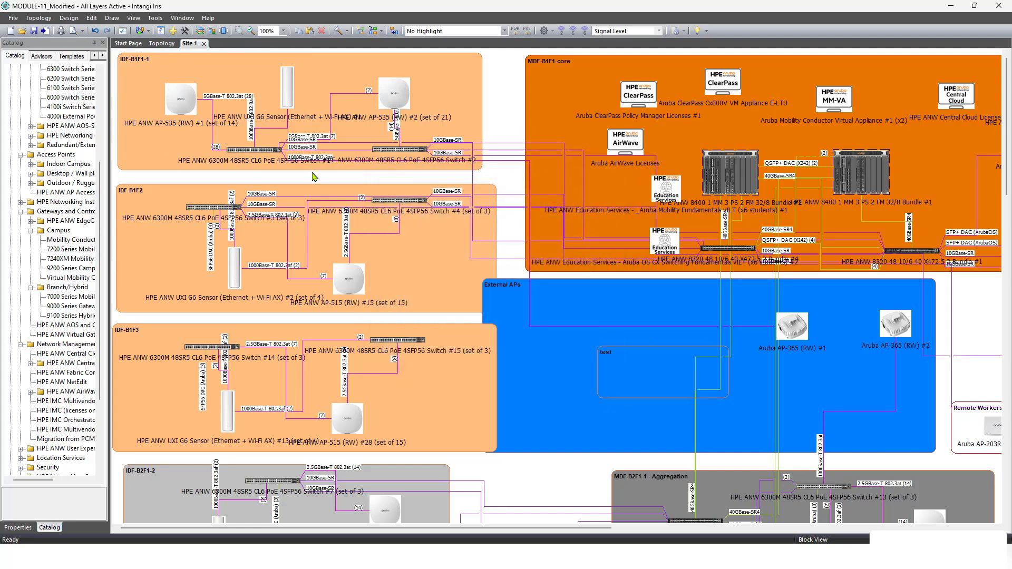
Assign all equipment and connections in the IDF-B1F1-1 and IDF-B1F2 groups to both the Default and B1F1 layers.
drag(457, 316, 500, 315)
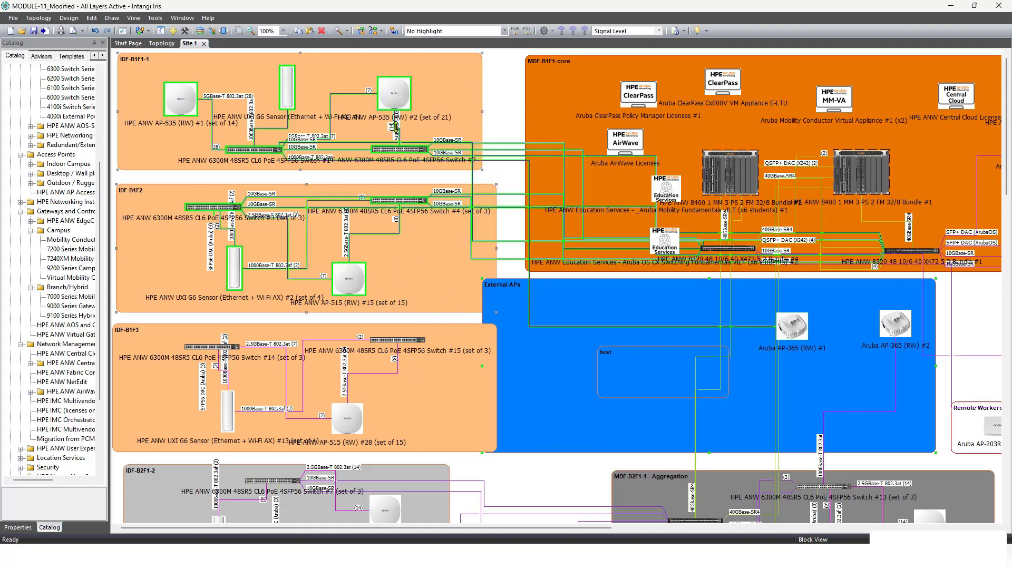
right_click(448, 120)
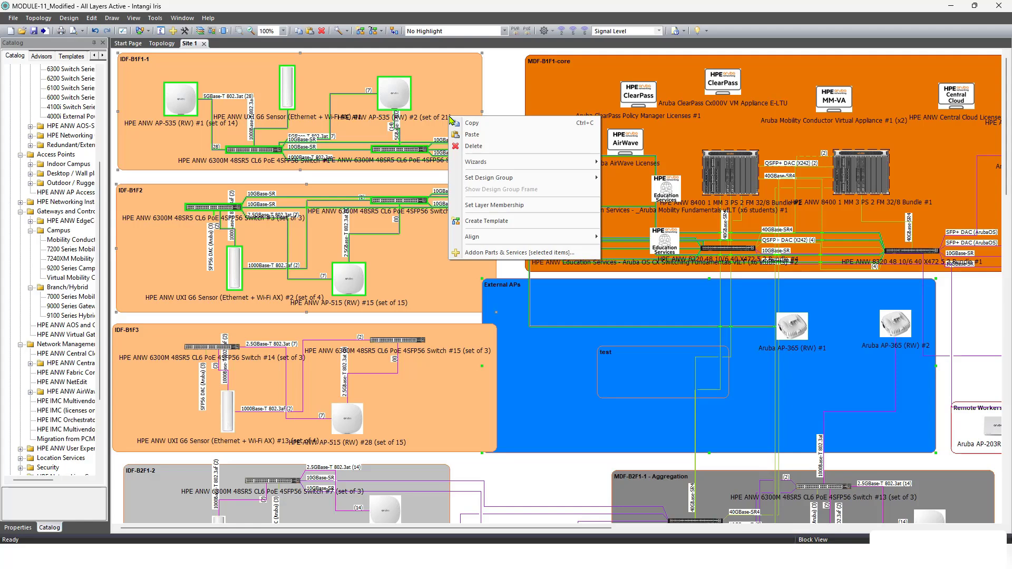
mouse_move(527, 182)
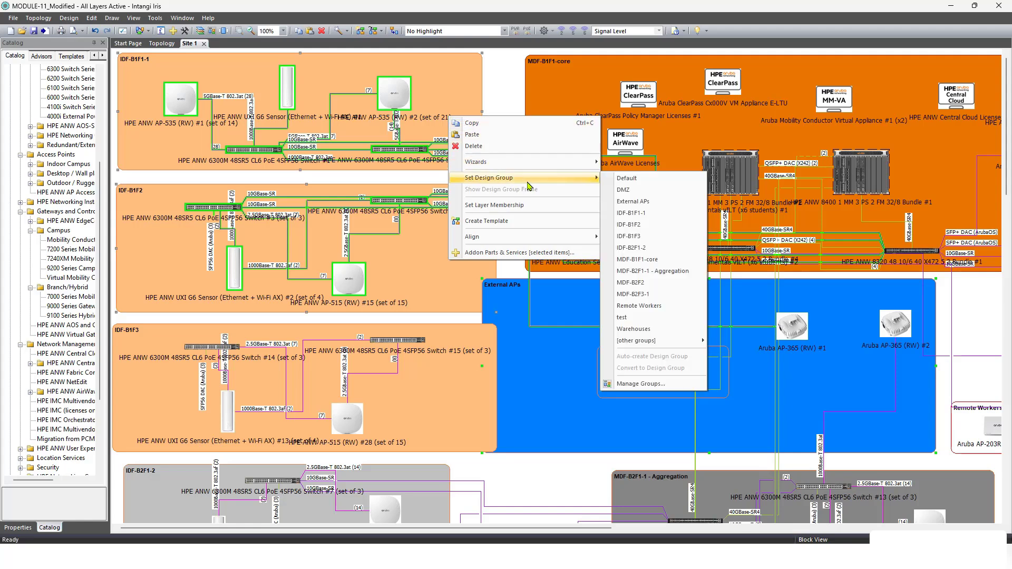
click(565, 206)
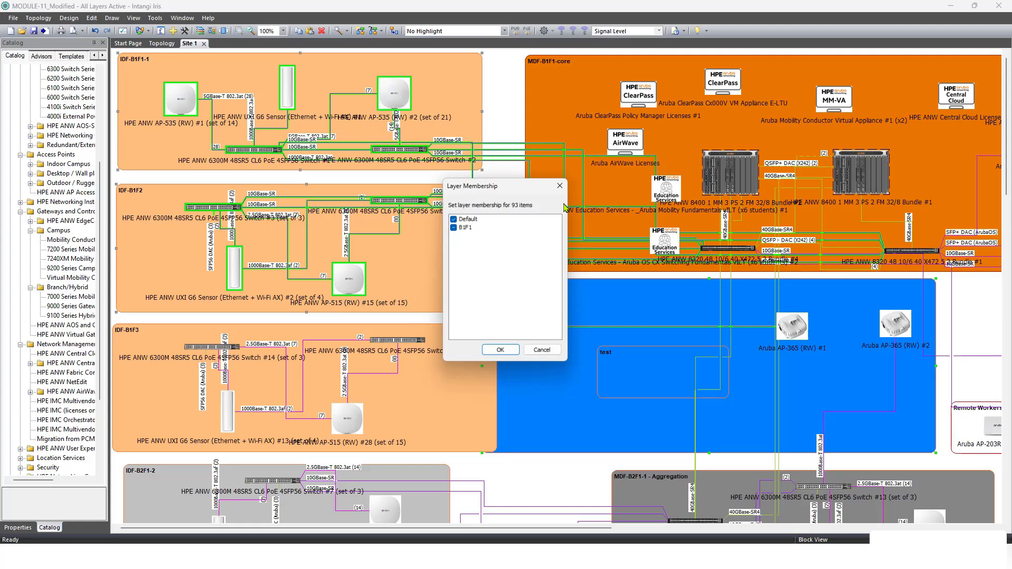
click(453, 227)
click(453, 219)
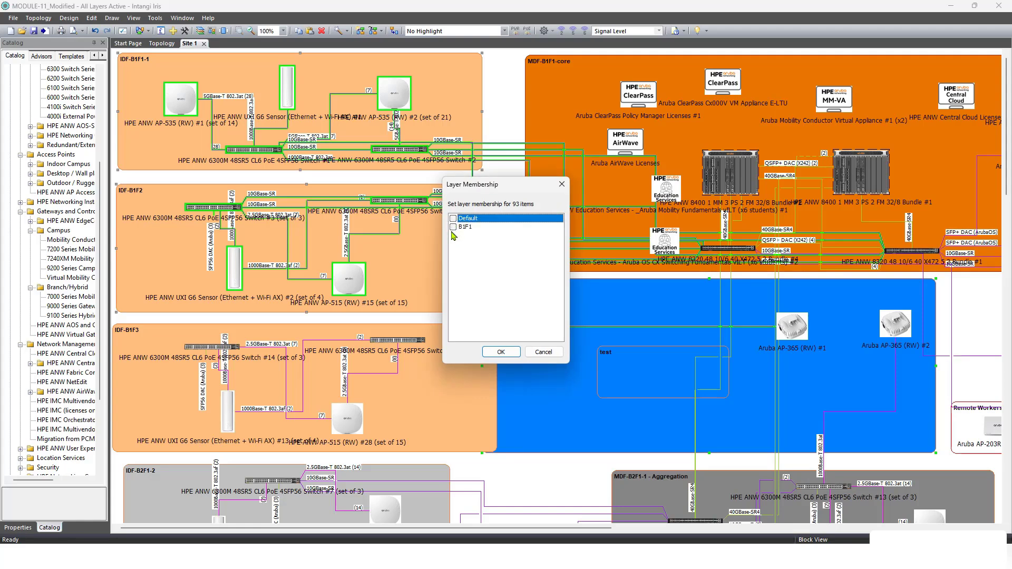
click(453, 218)
click(452, 227)
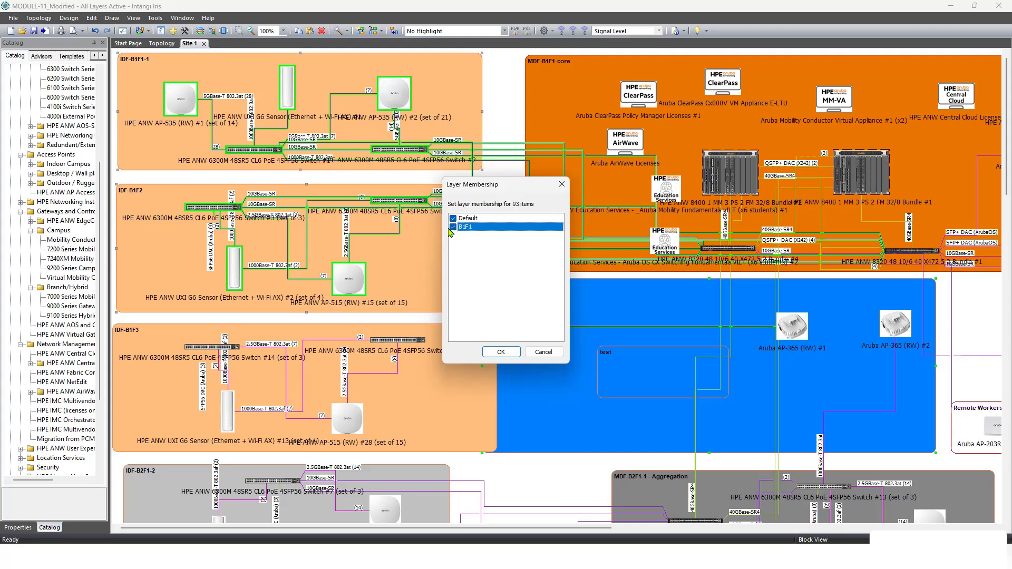
click(501, 352)
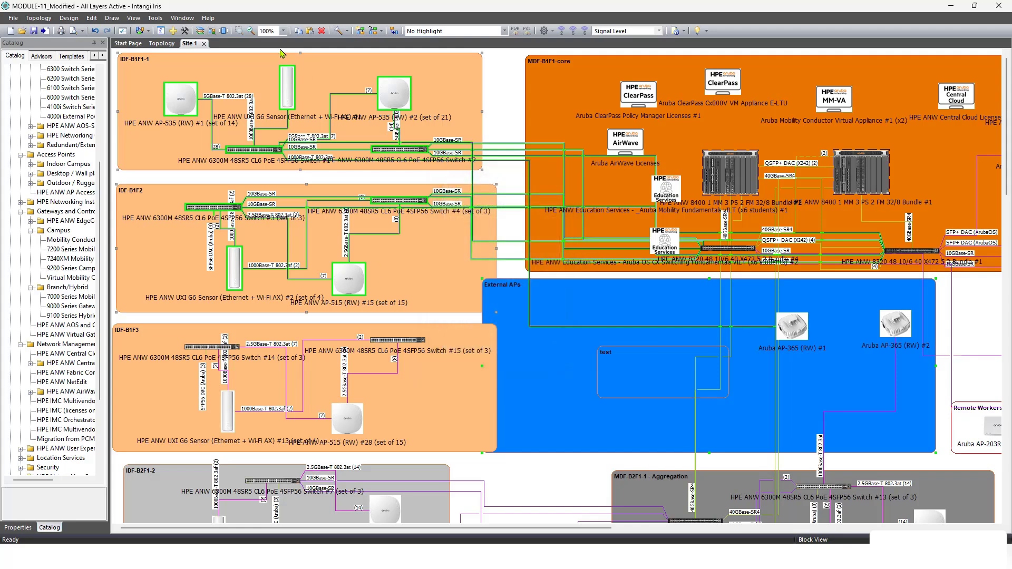
Deactivate the Default quotation layer so that only B1F1 is active, and apply the layer change.
click(200, 31)
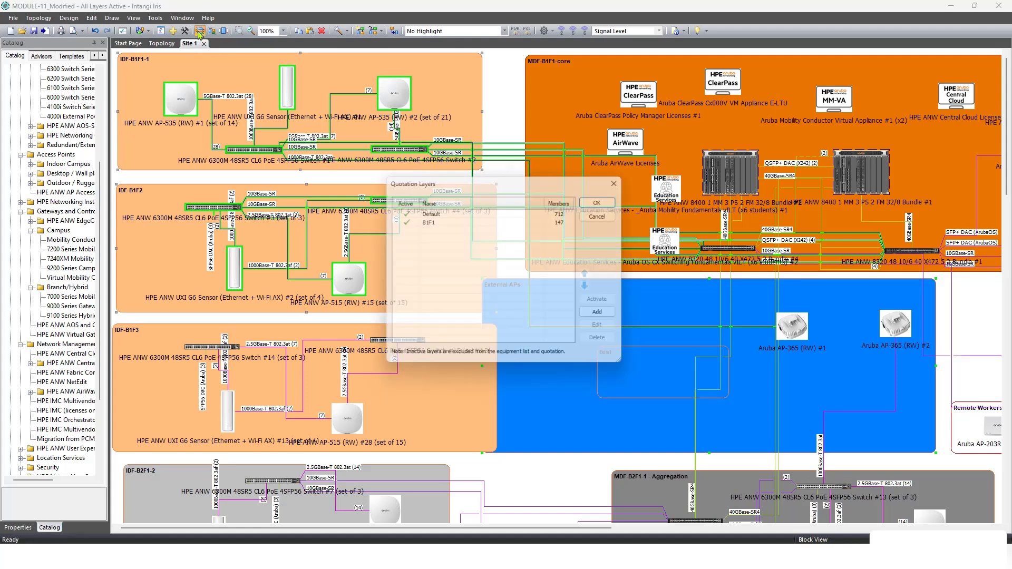
click(403, 215)
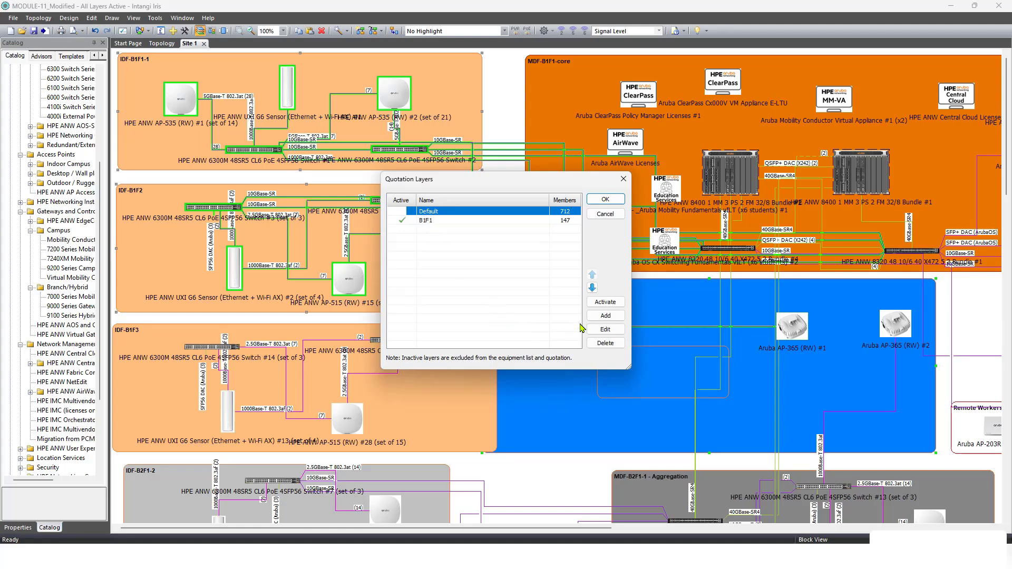
click(606, 200)
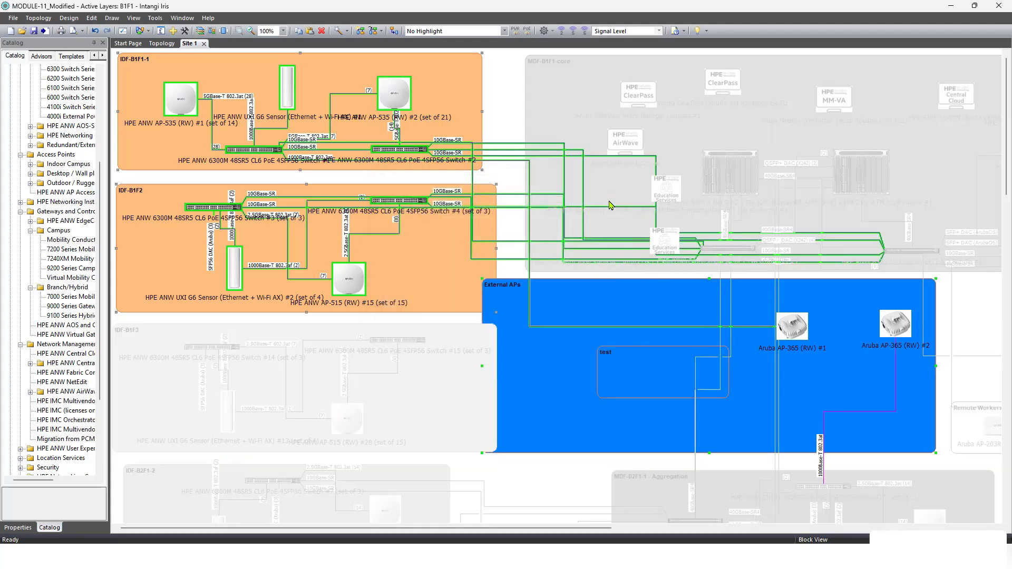